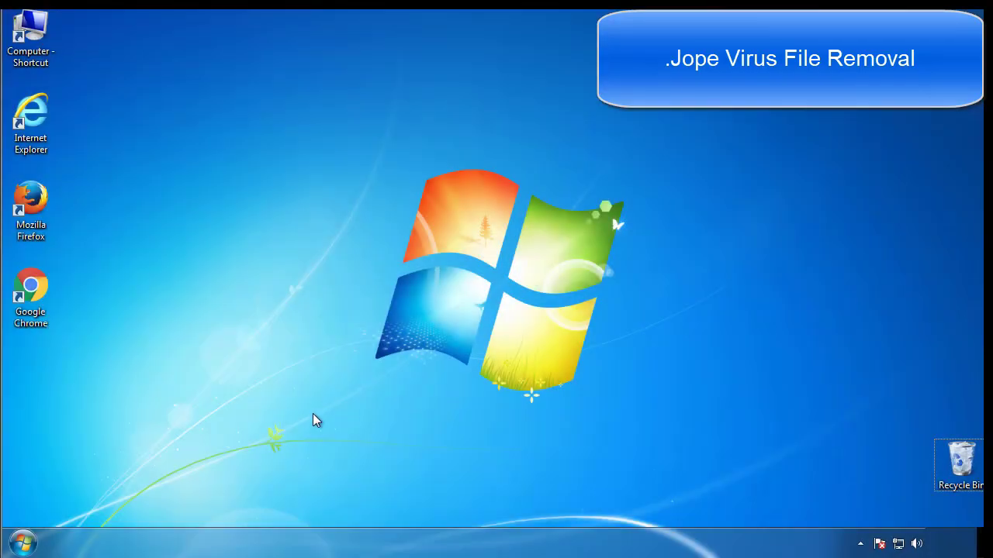
# - Launch System Configuration by searching 'msconfig' from the Start menu
pyautogui.click(23, 543)
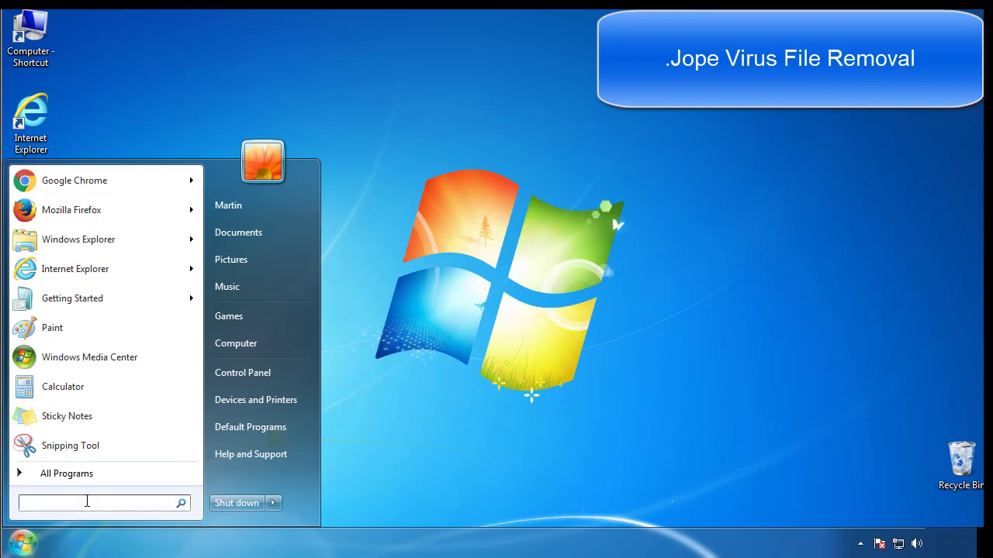
pyautogui.write('msconfig')
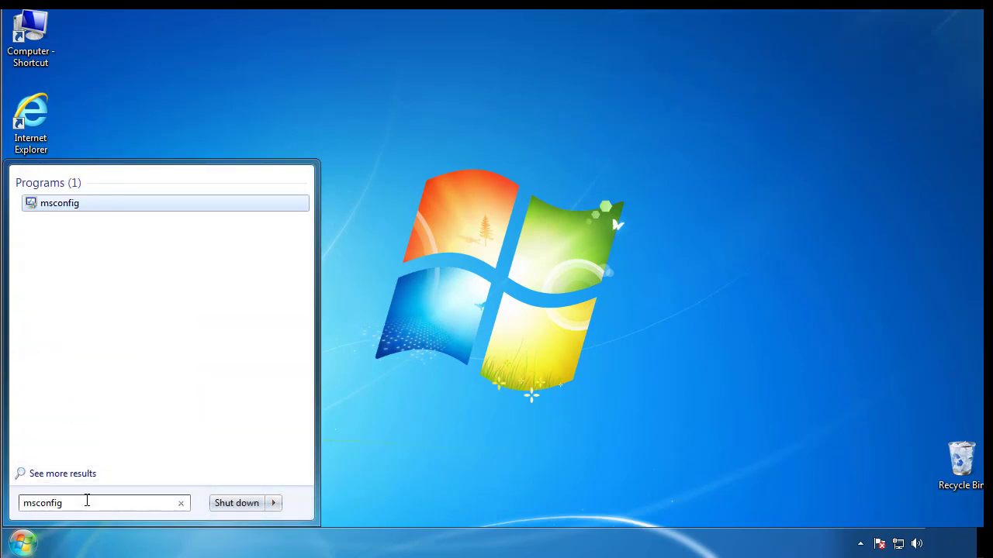
pyautogui.press('Return')
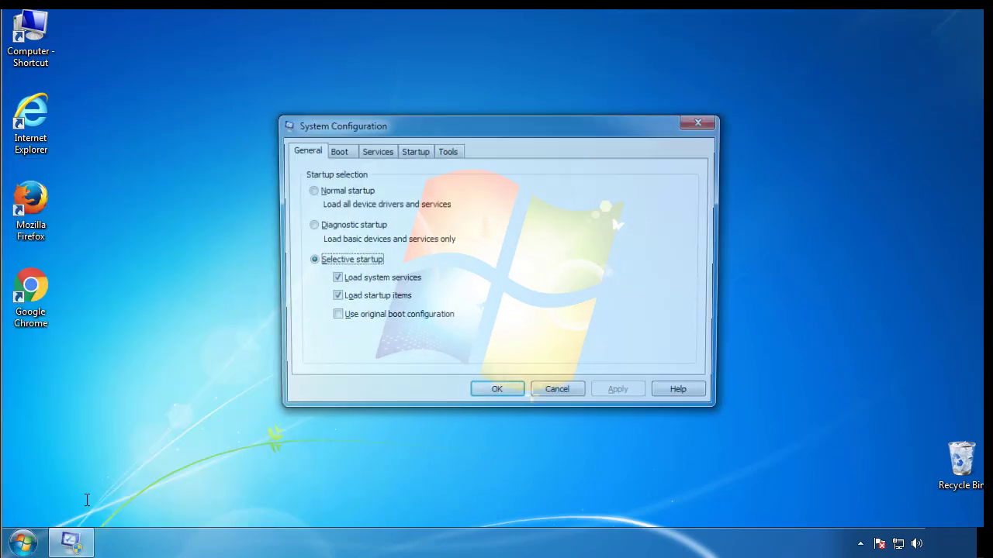
# - Enable Safe boot (Minimal) on the Boot tab, apply it, and restart into Safe Mode
pyautogui.click(335, 150)
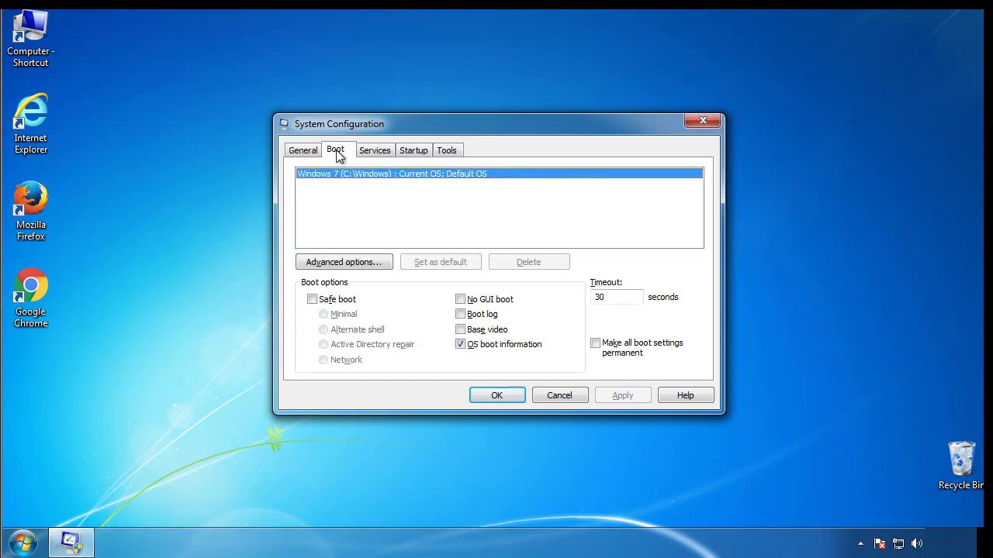
pyautogui.click(312, 300)
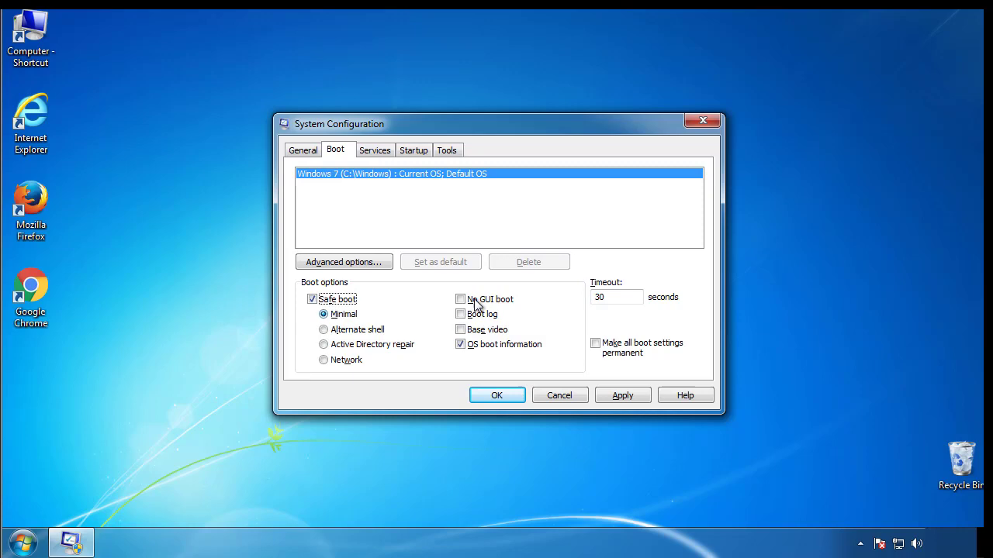
pyautogui.click(511, 401)
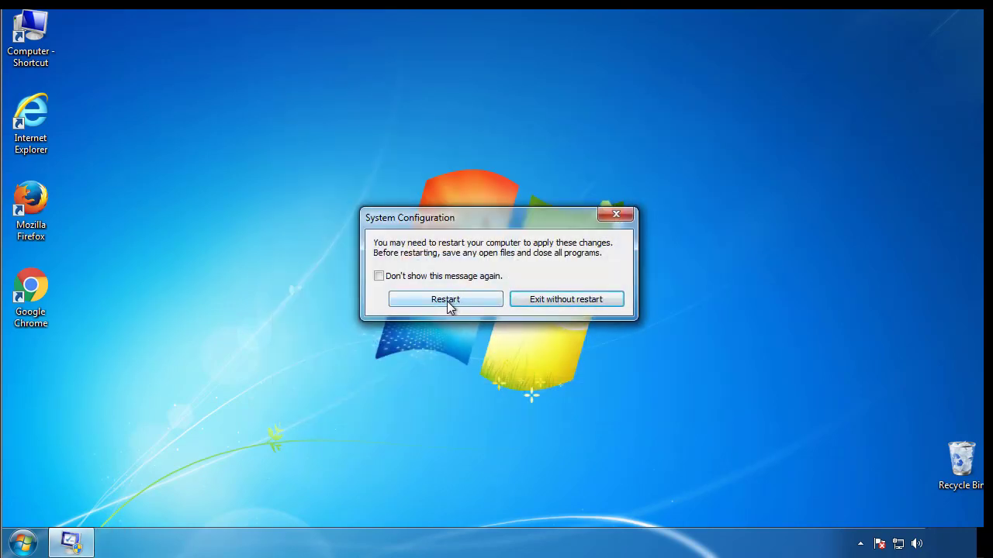
pyautogui.click(448, 301)
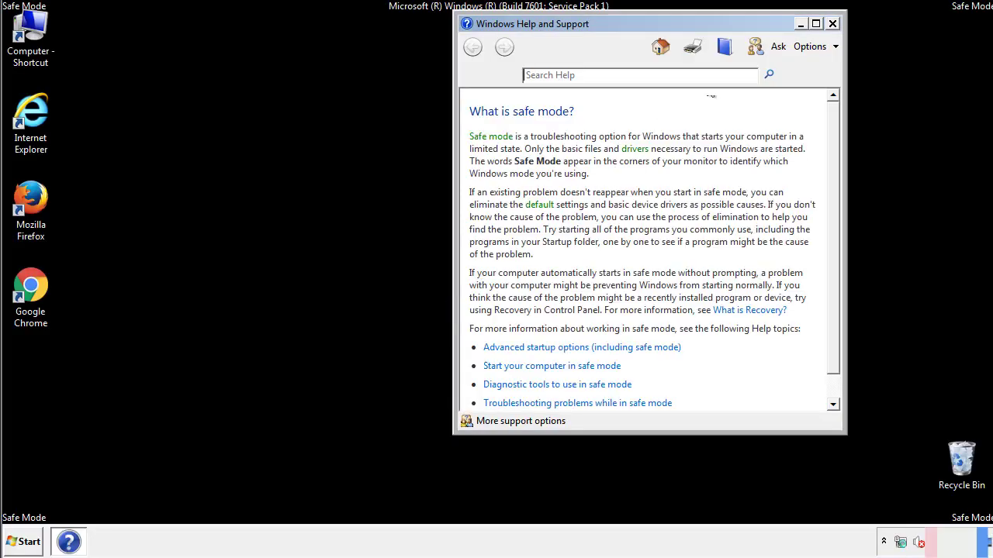
# - Close Help, set Folder Options to show hidden files, folders and drives, then close Control Panel
pyautogui.click(832, 24)
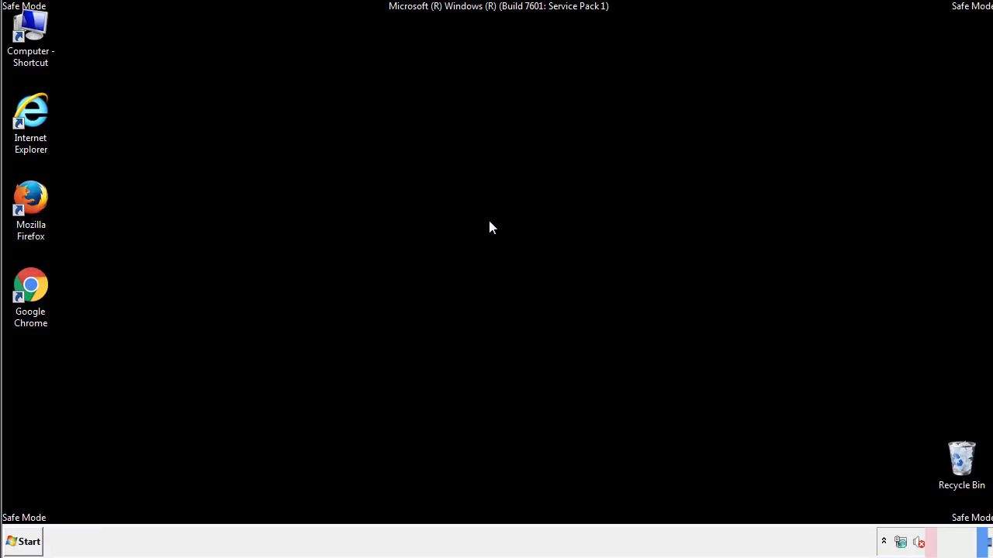
pyautogui.click(25, 541)
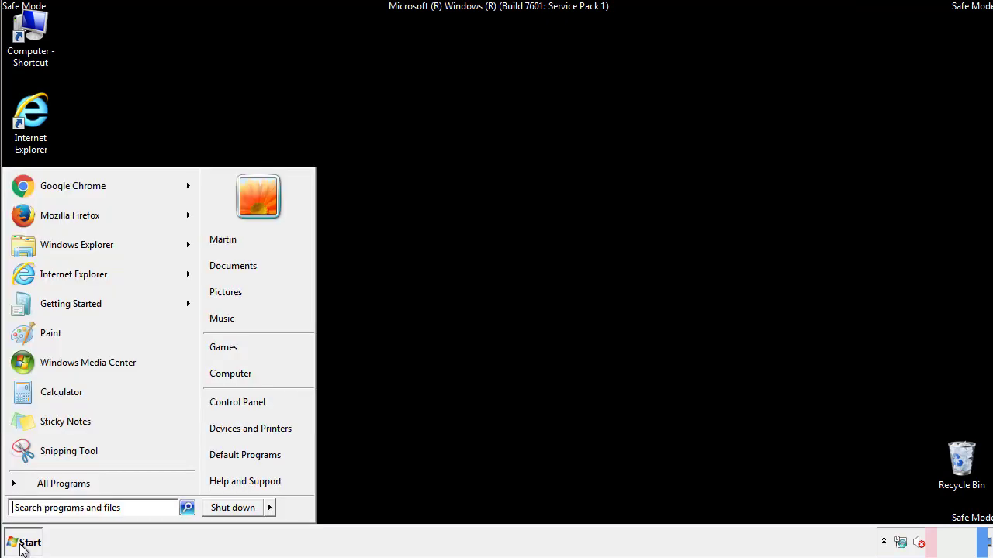
pyautogui.click(246, 400)
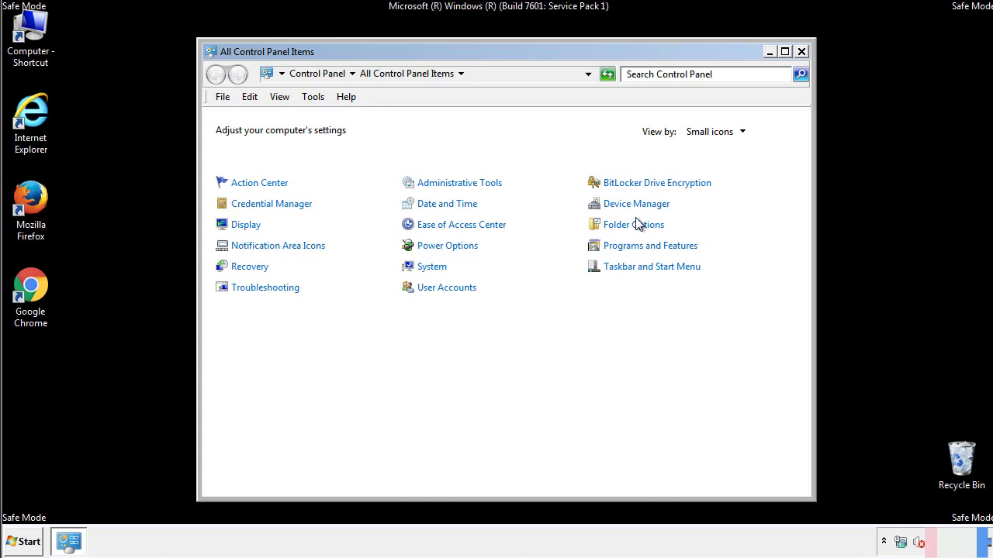
pyautogui.click(636, 226)
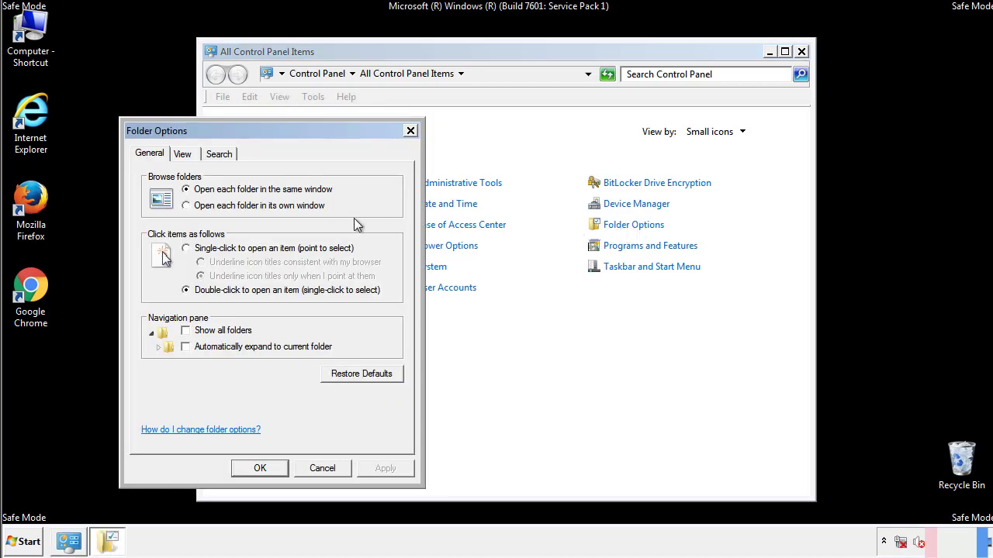
pyautogui.click(183, 155)
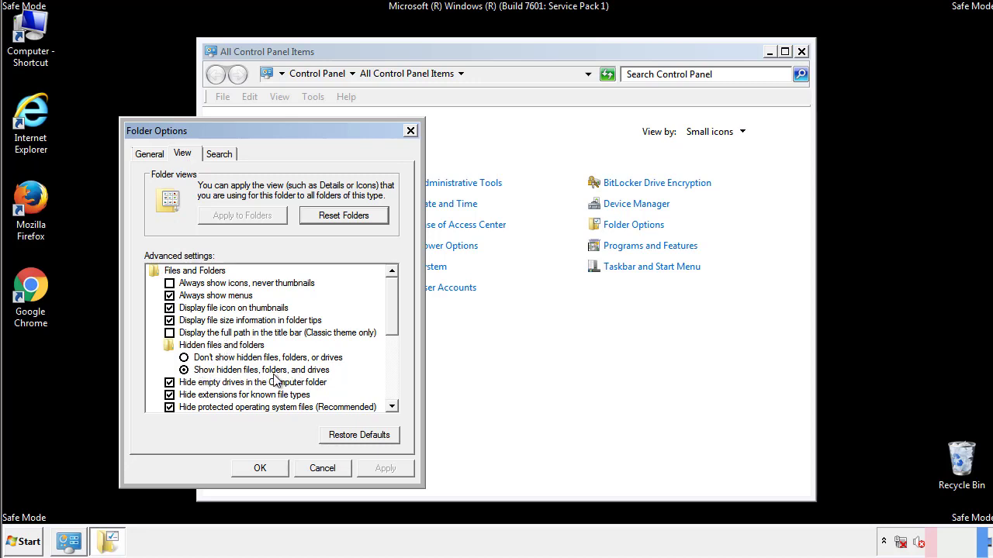
pyautogui.click(267, 468)
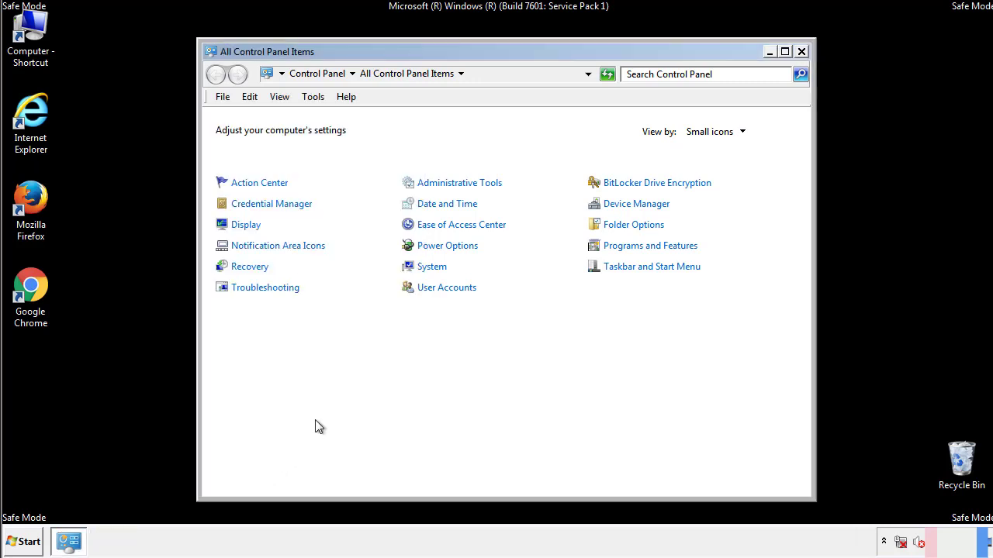
pyautogui.click(801, 52)
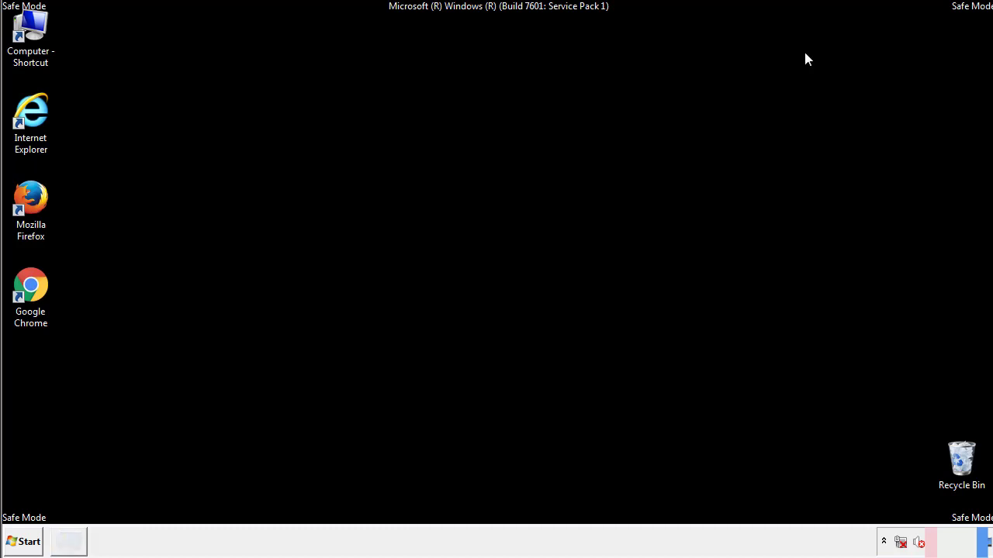
# - Browse from Computer to C:\Windows\System32\drivers\etc and open the hosts file
pyautogui.doubleClick(41, 27)
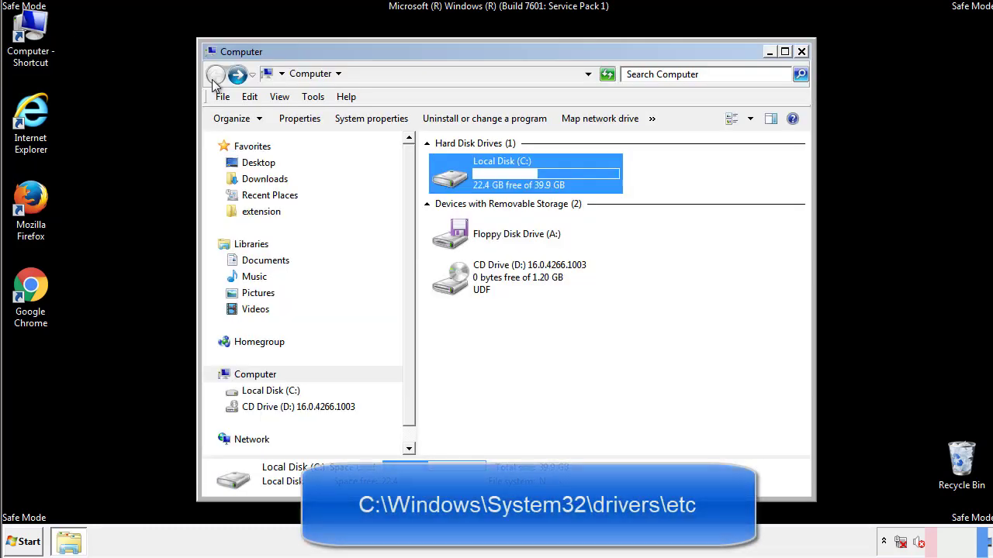
pyautogui.doubleClick(445, 175)
pyautogui.click(453, 286)
pyautogui.doubleClick(453, 286)
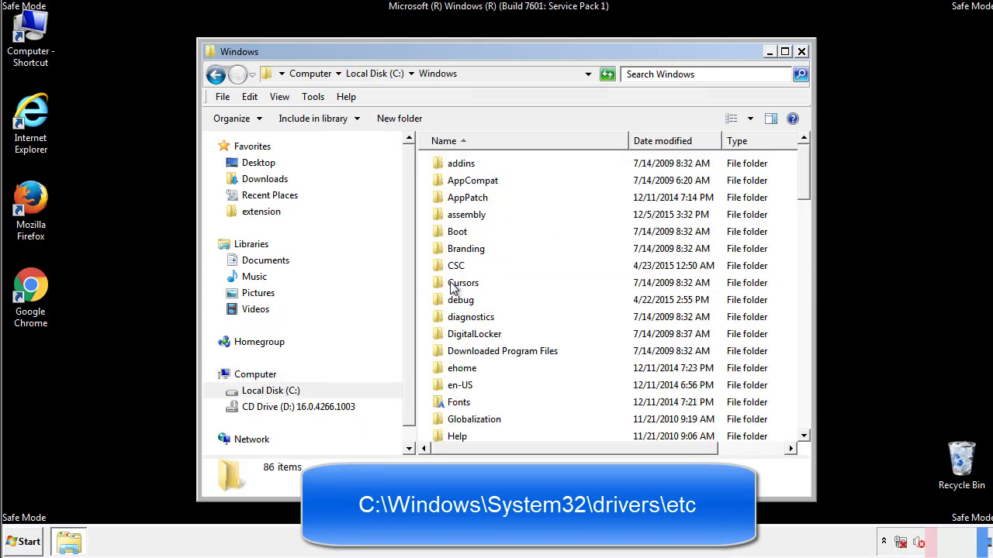
pyautogui.scroll(-2, 457, 349)
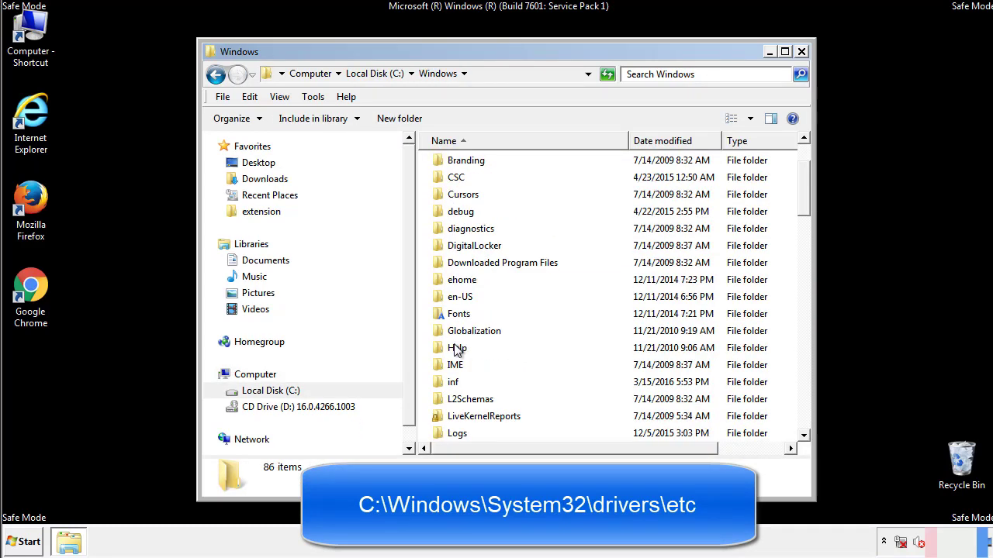
pyautogui.scroll(-7, 456, 350)
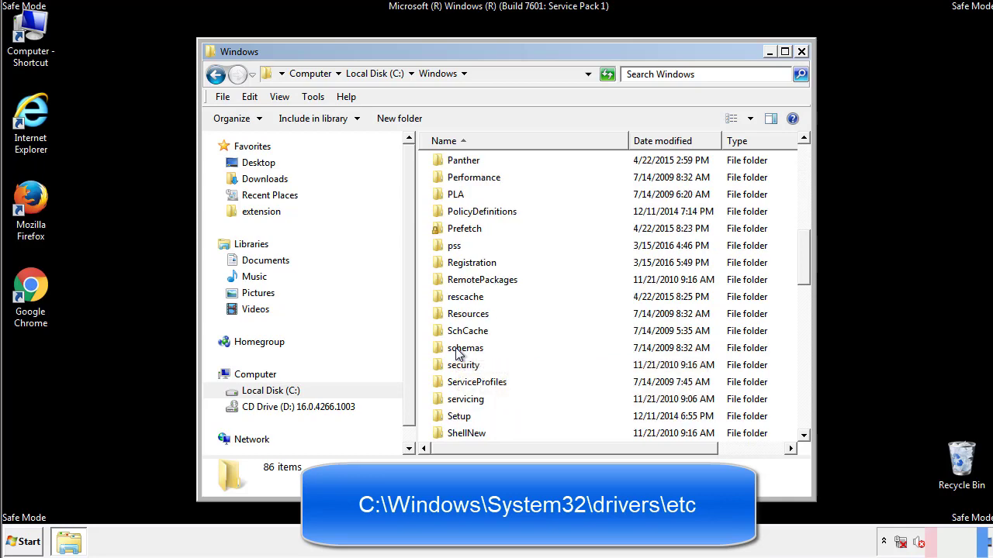
pyautogui.scroll(-2, 458, 353)
pyautogui.doubleClick(469, 400)
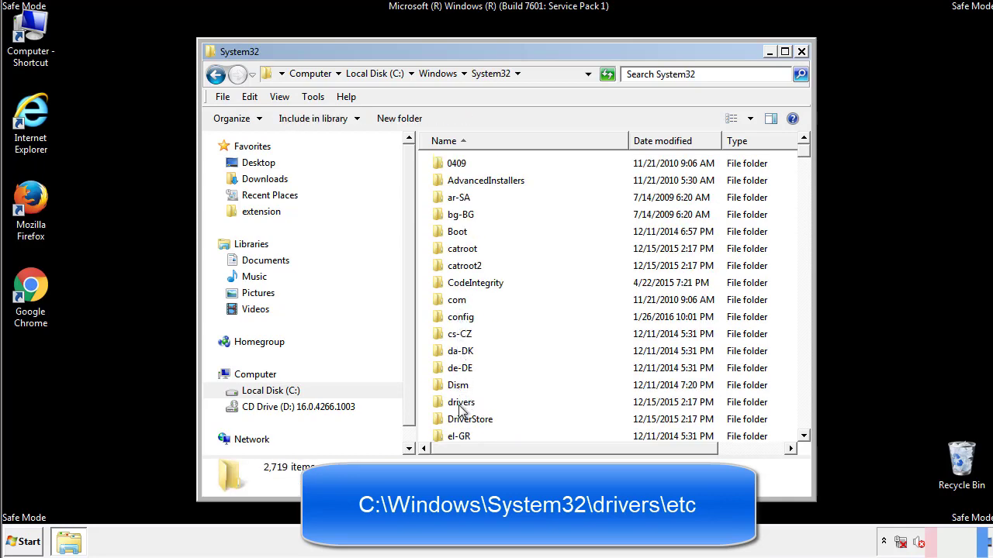
pyautogui.doubleClick(461, 404)
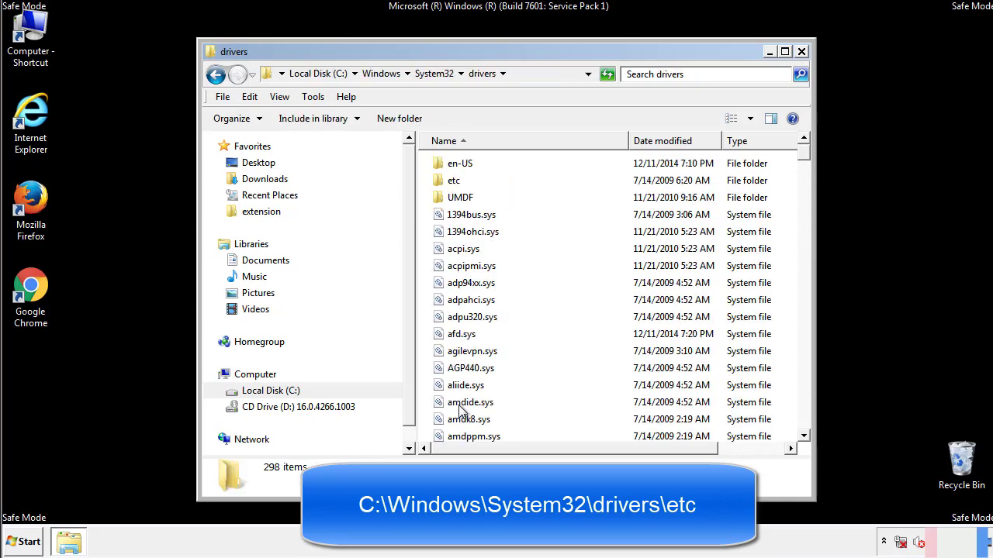
pyautogui.doubleClick(444, 186)
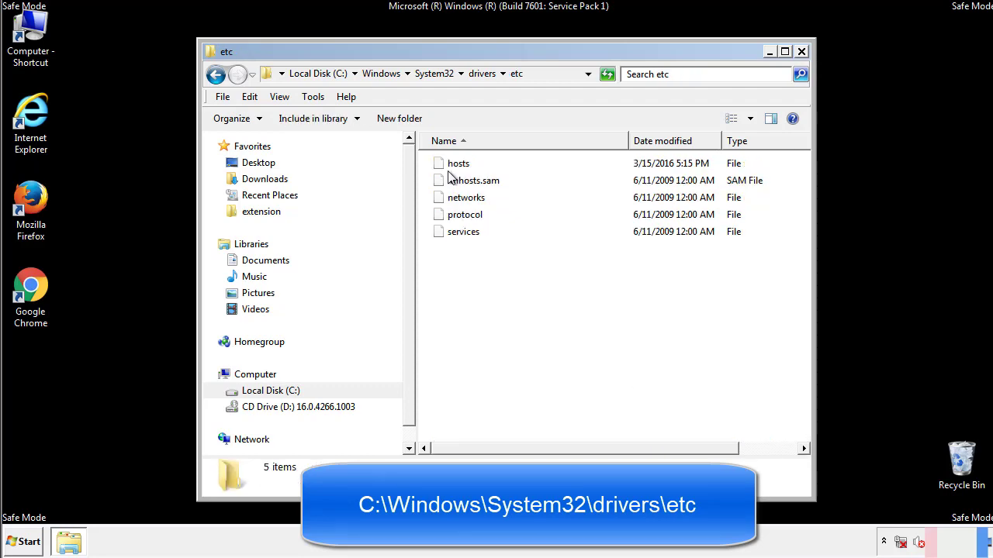
pyautogui.doubleClick(450, 165)
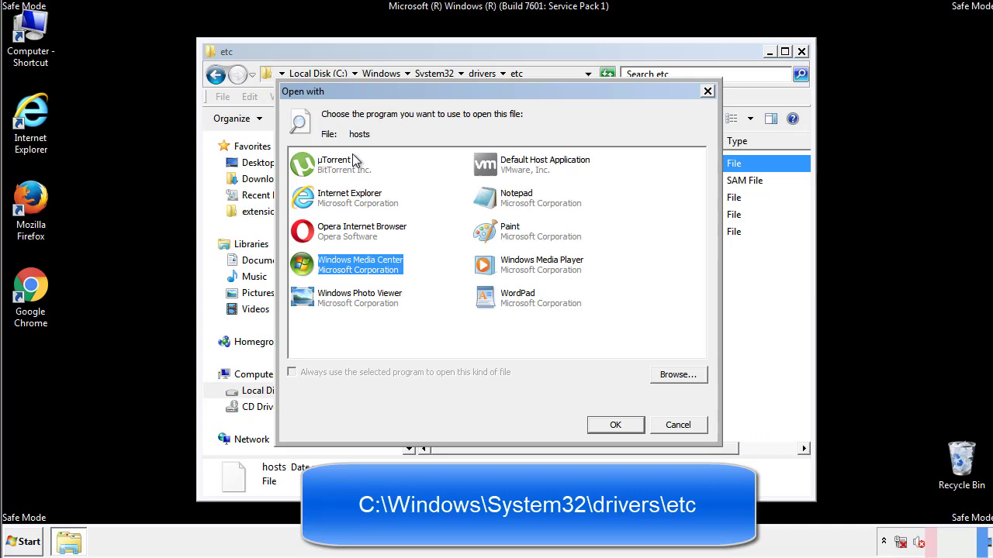
# - Open the hosts file in Notepad and bring its whole window into view
pyautogui.click(502, 203)
pyautogui.click(612, 424)
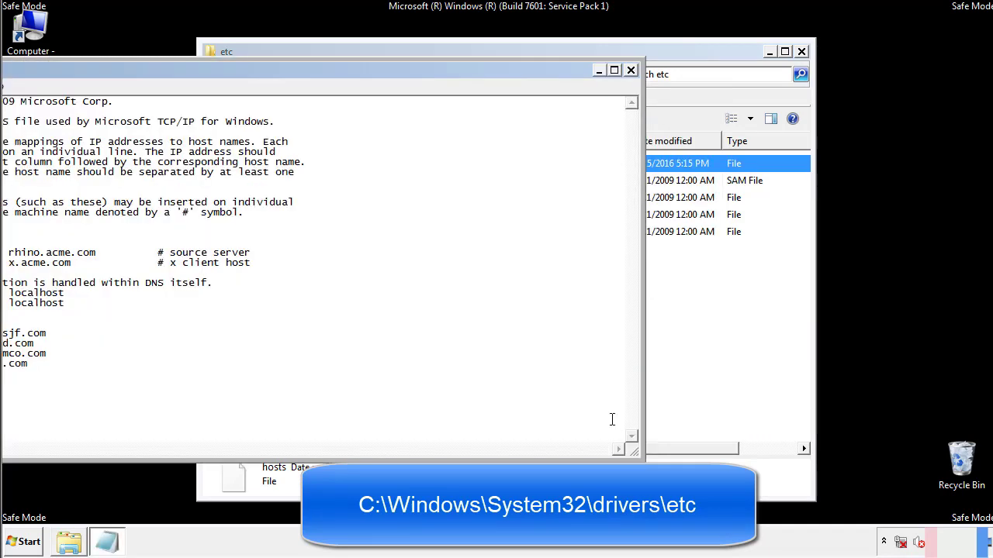
pyautogui.moveTo(405, 70); pyautogui.dragTo(631, 85)
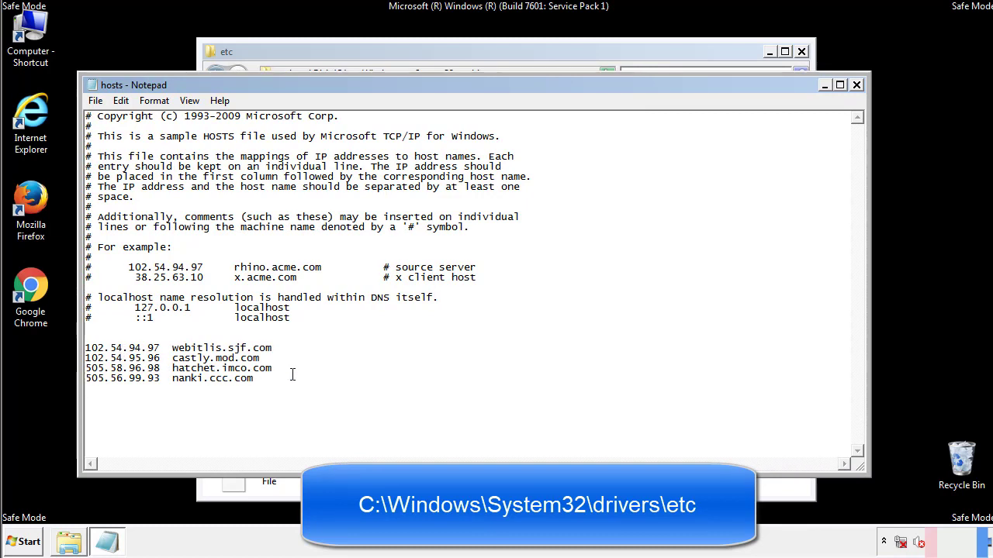
# - Delete the four custom host entries at the end and save the file on closing
pyautogui.moveTo(278, 379); pyautogui.dragTo(85, 347)
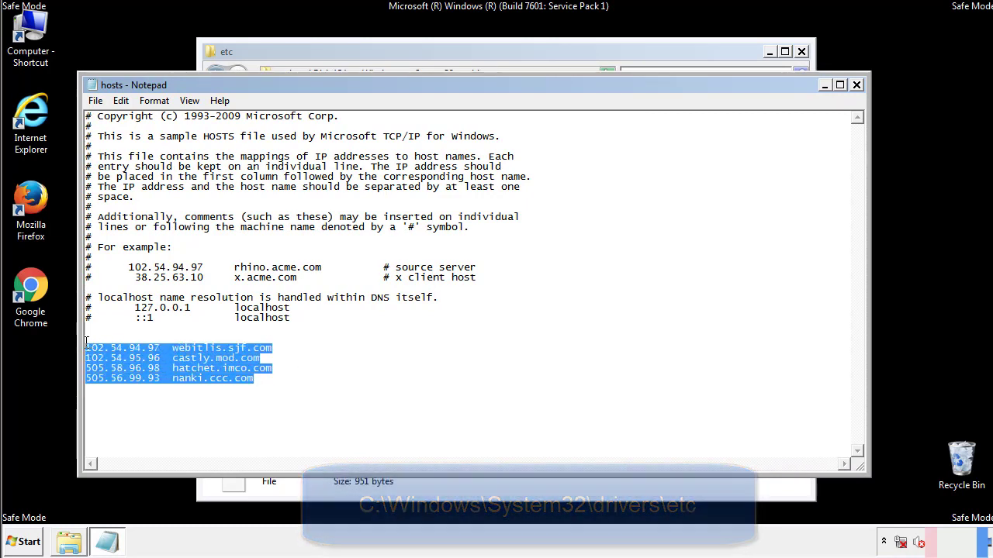
pyautogui.press('Delete')
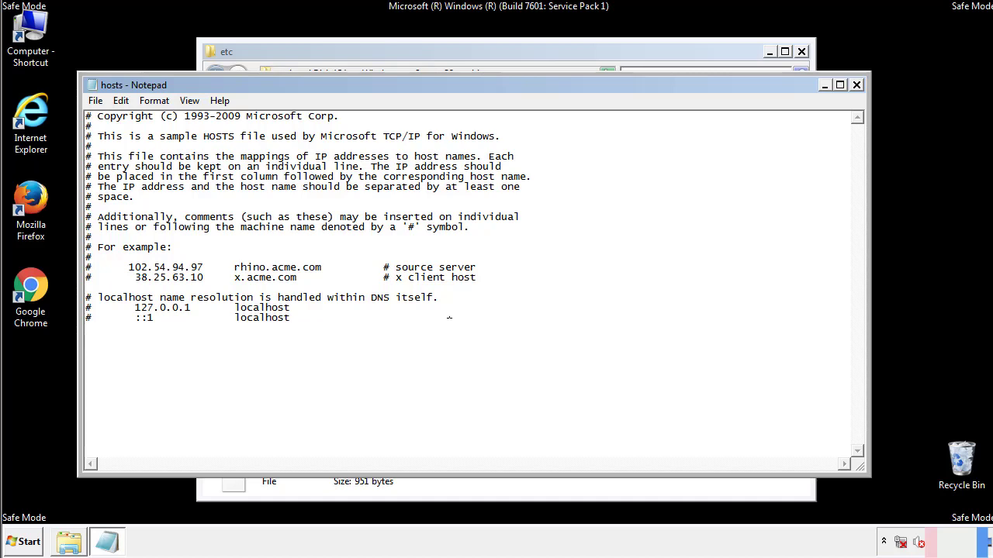
pyautogui.click(856, 85)
pyautogui.click(437, 282)
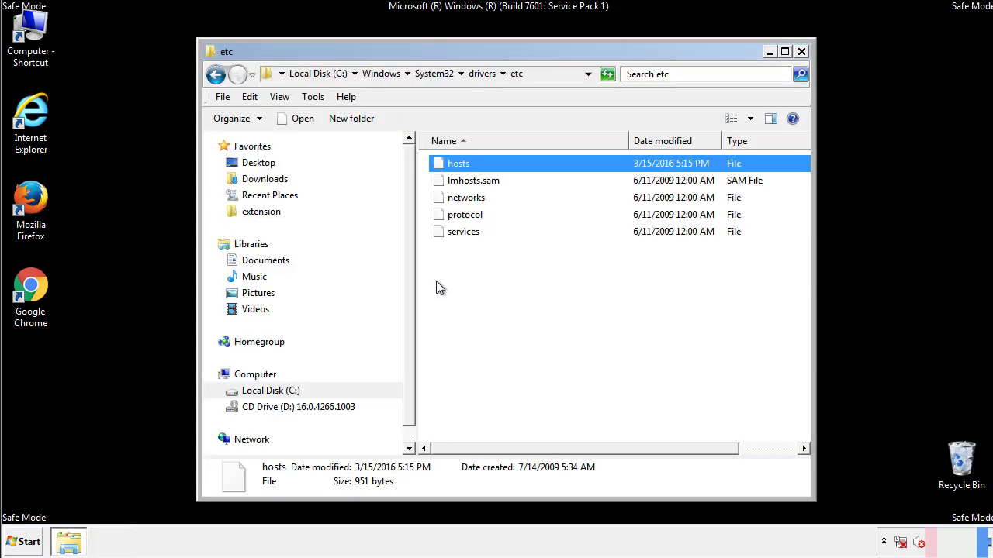
# - Close the etc window and open the Startup folder from All Programs
pyautogui.click(802, 53)
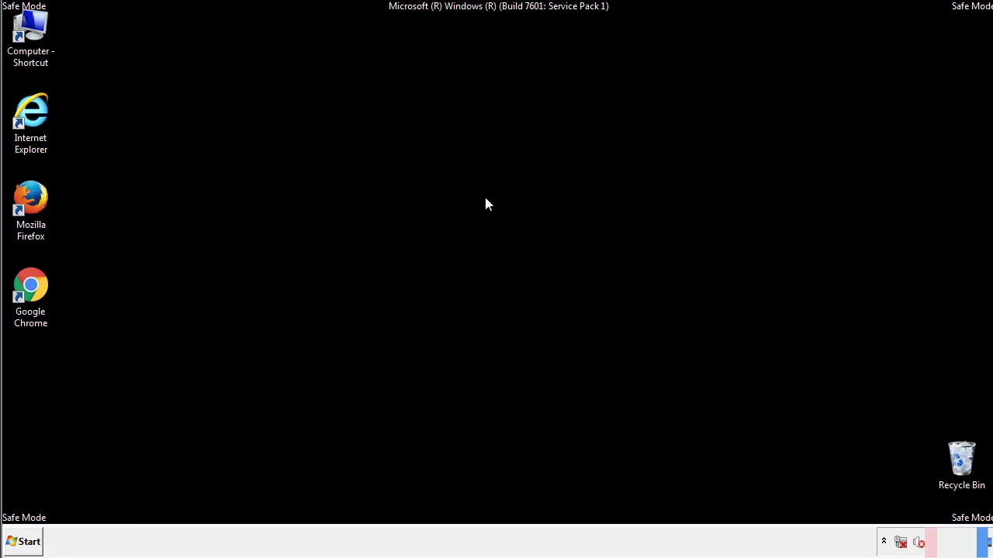
pyautogui.click(25, 543)
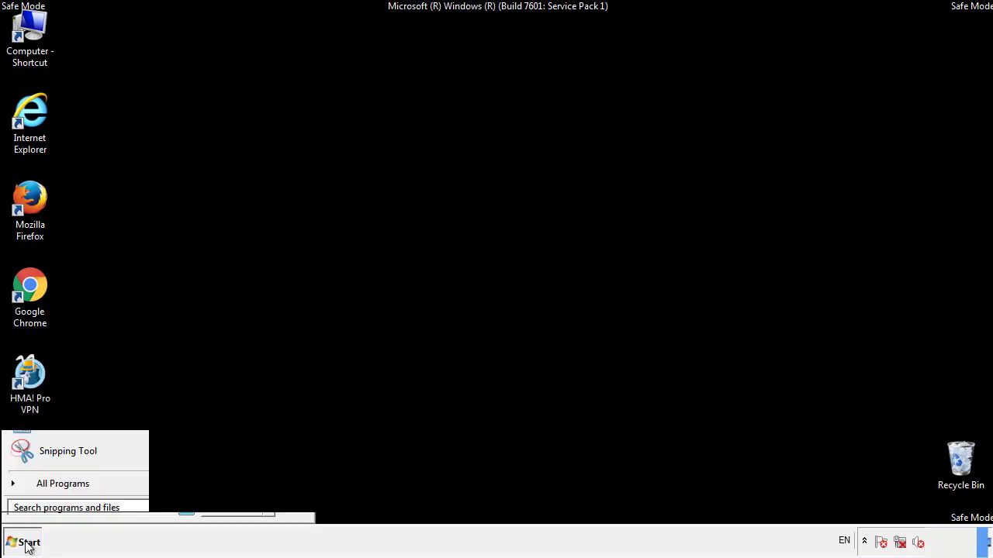
pyautogui.click(44, 490)
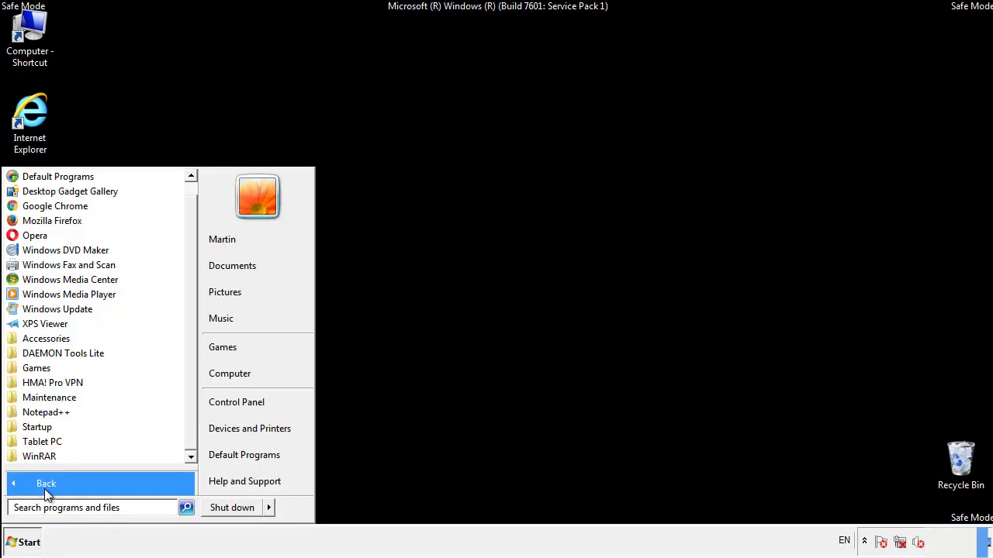
pyautogui.rightClick(42, 429)
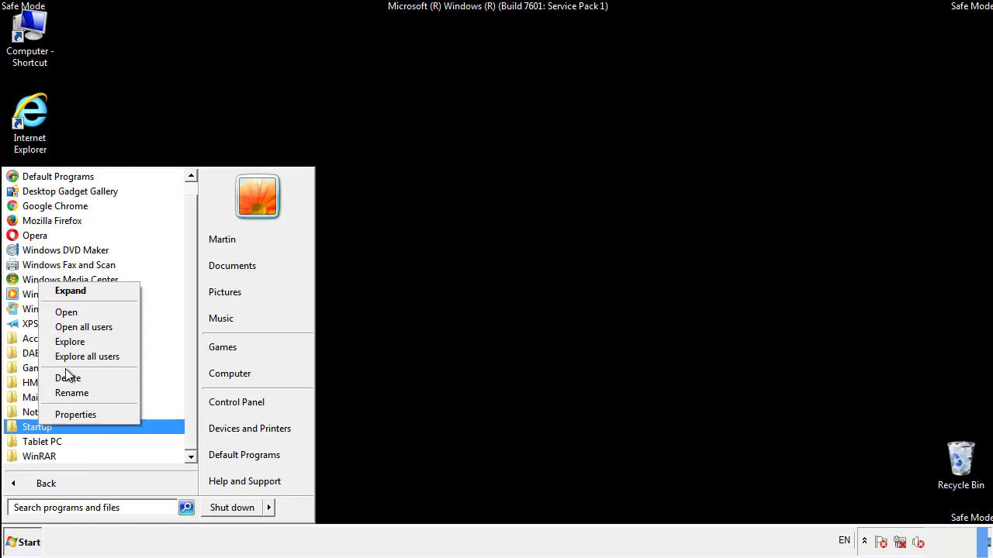
pyautogui.click(75, 311)
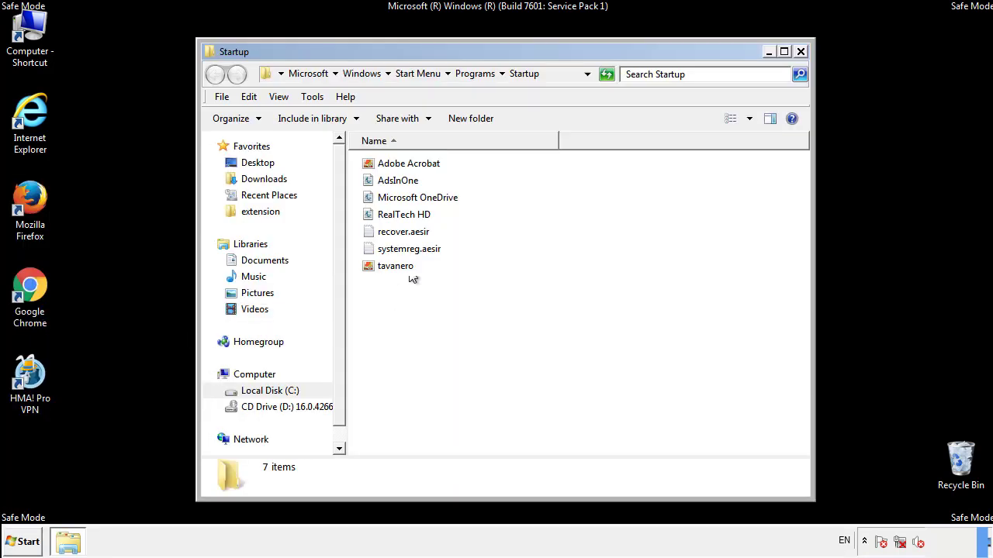
# - Delete AdsInOne, recover.aesir, systemreg.aesir and tavanero from Startup, then close the folder
pyautogui.click(404, 183)
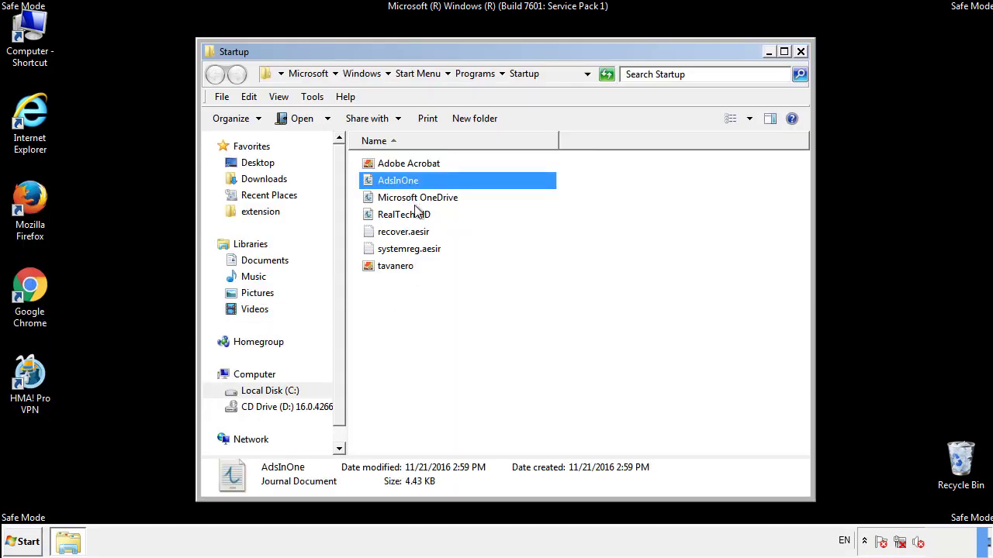
pyautogui.keyDown('ctrl'); pyautogui.click(404, 235); pyautogui.keyUp('ctrl')
pyautogui.keyDown('ctrl'); pyautogui.click(413, 250); pyautogui.keyUp('ctrl')
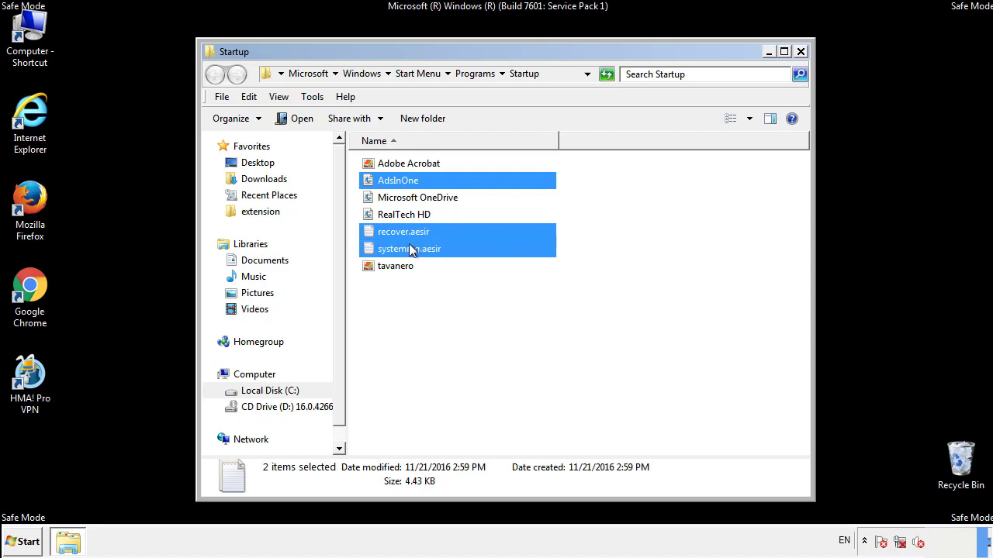
pyautogui.keyDown('ctrl'); pyautogui.click(398, 266); pyautogui.keyUp('ctrl')
pyautogui.rightClick(394, 268)
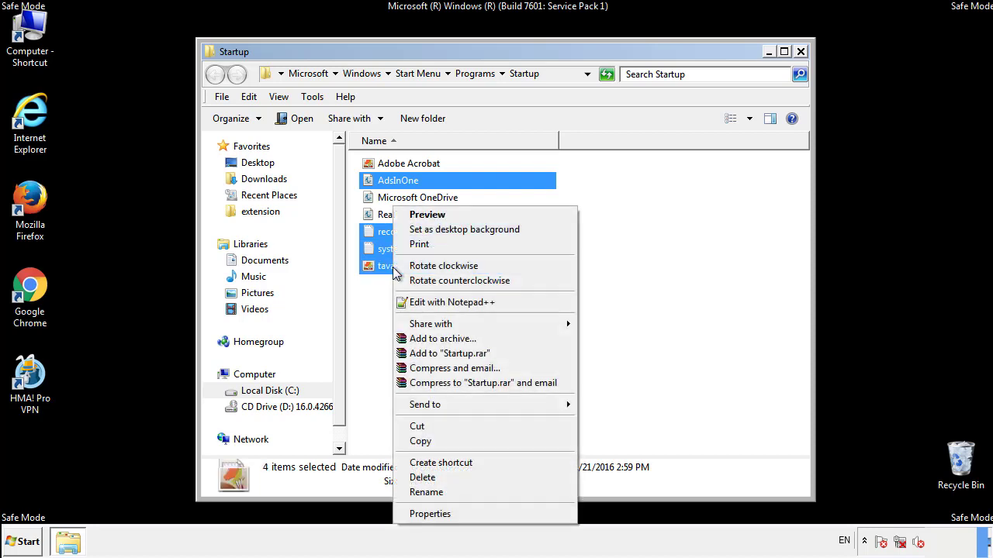
pyautogui.click(419, 477)
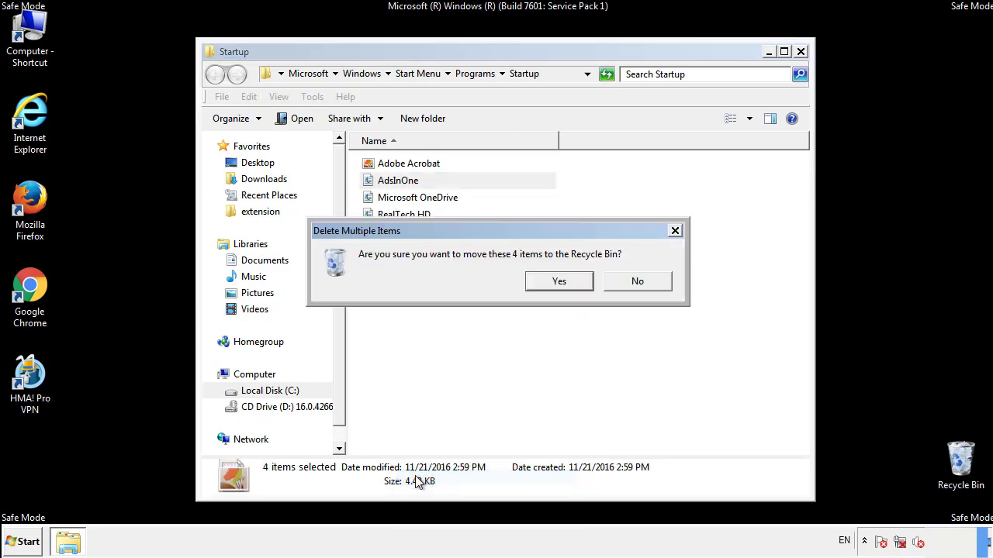
pyautogui.click(550, 282)
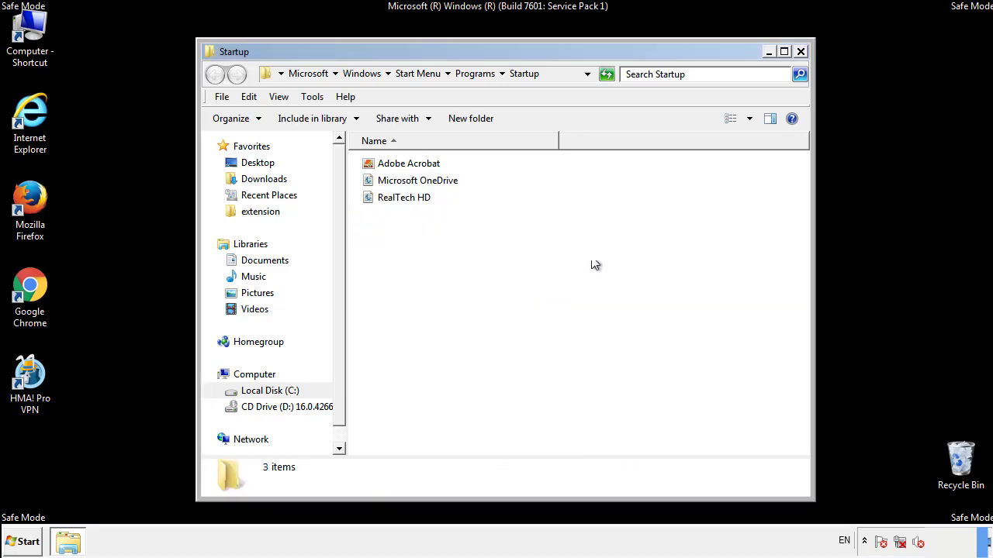
pyautogui.click(801, 49)
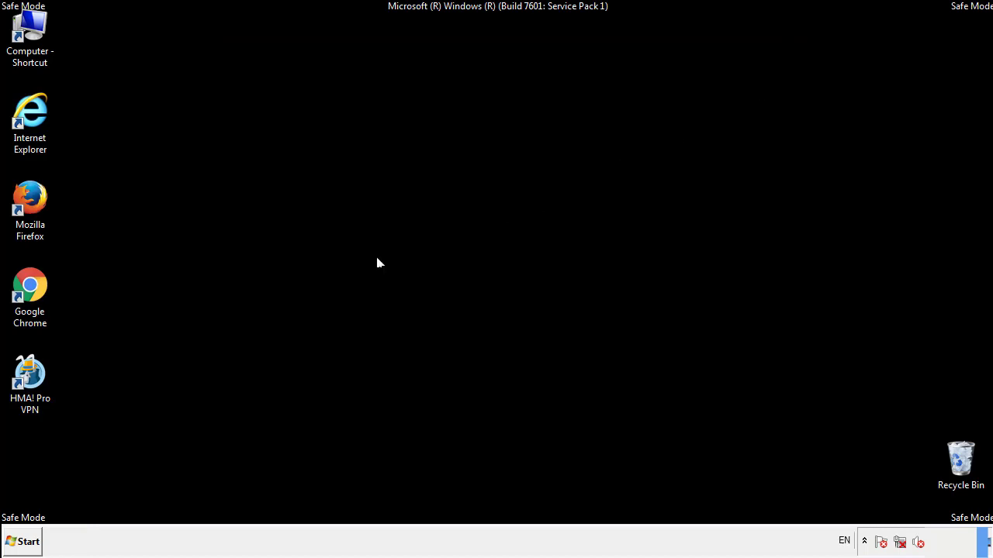
# - Launch Registry Editor by searching 'regedit' from the Start menu
pyautogui.click(23, 543)
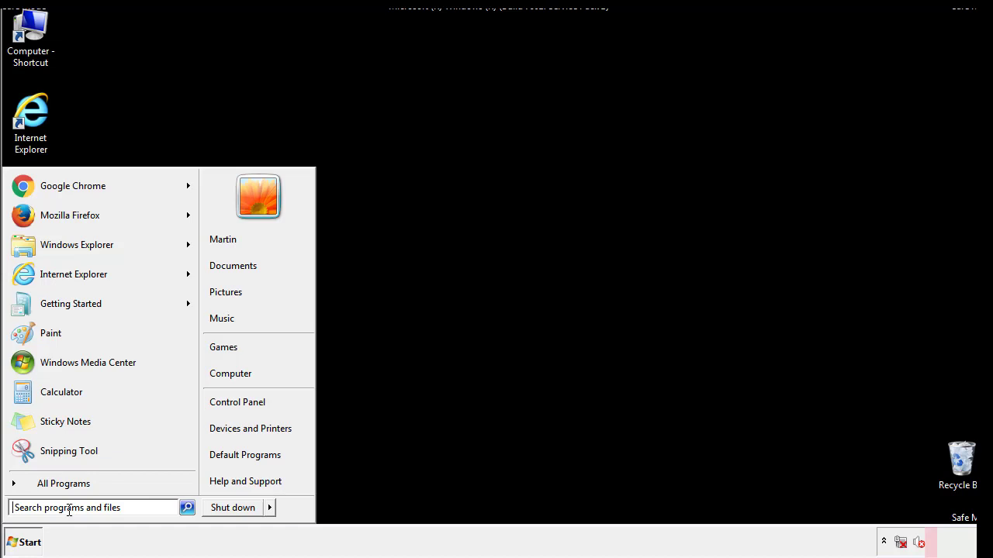
pyautogui.write('reged')
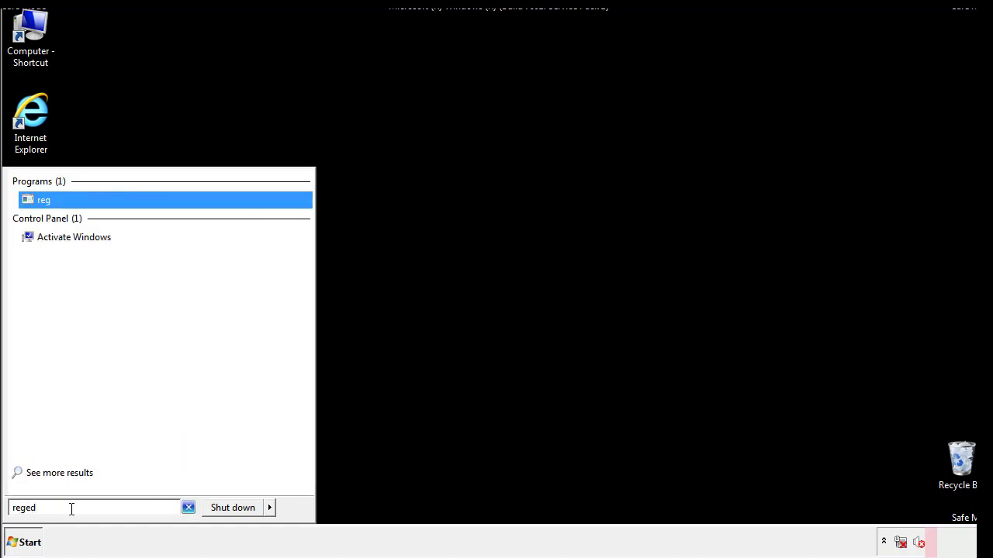
pyautogui.write('it')
pyautogui.press('Return')
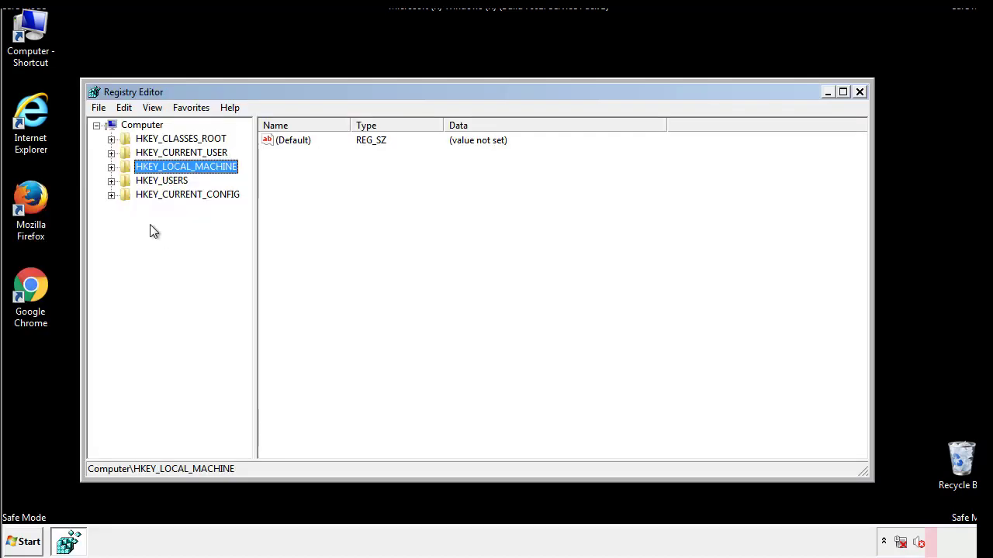
# - Expand HKEY_LOCAL_MACHINE\SOFTWARE\Microsoft\Windows\CurrentVersion to reveal its subkeys
pyautogui.click(111, 167)
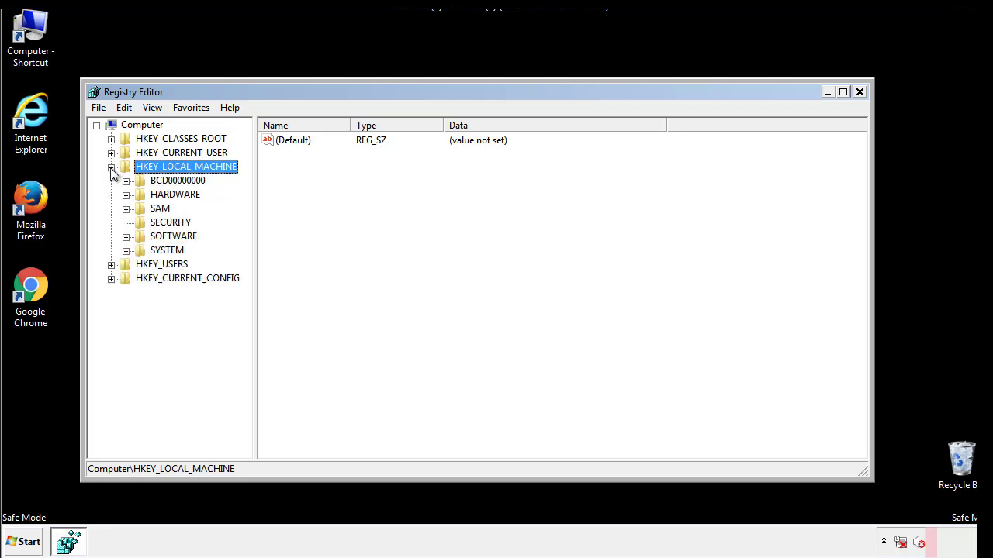
pyautogui.click(126, 236)
pyautogui.scroll(-1, 244, 230)
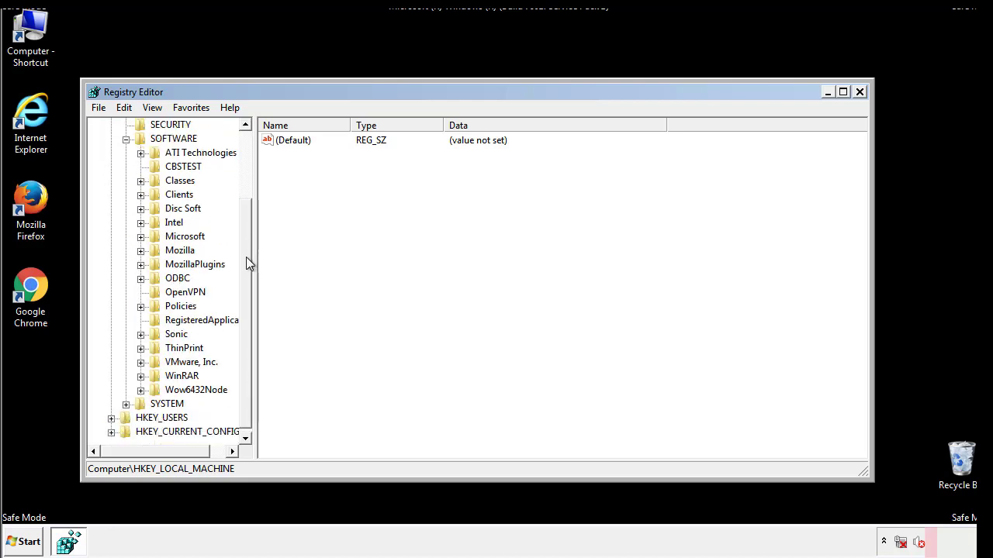
pyautogui.click(141, 236)
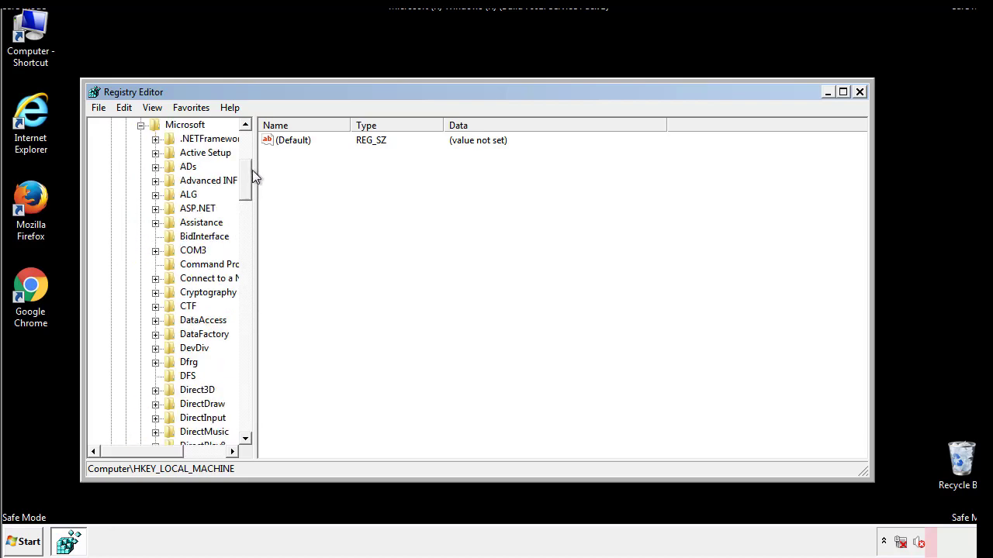
pyautogui.moveTo(245, 194)
pyautogui.mouseDown()
pyautogui.moveTo(246, 410)
pyautogui.moveTo(247, 400)
pyautogui.mouseUp()
pyautogui.click(155, 237)
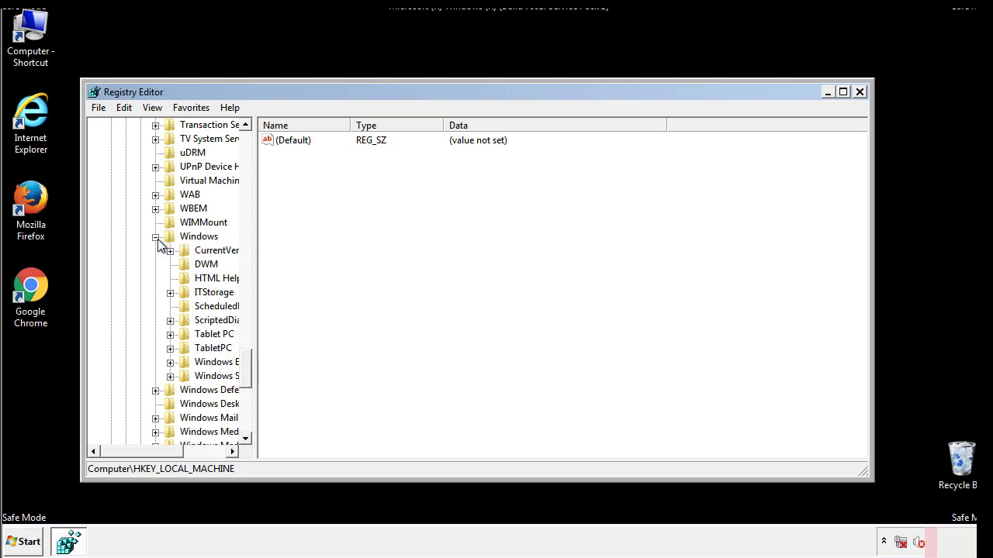
pyautogui.moveTo(137, 451); pyautogui.dragTo(165, 455)
pyautogui.click(128, 251)
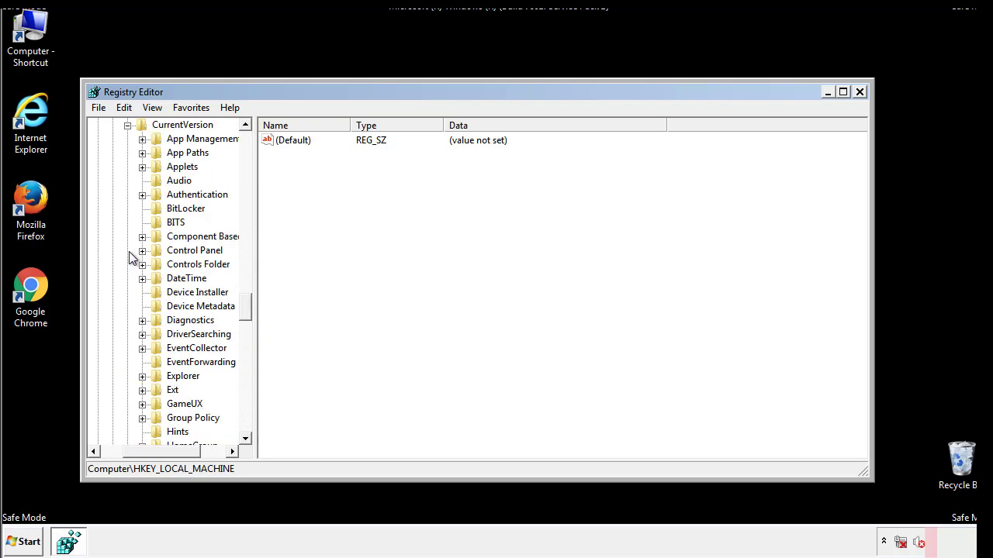
pyautogui.moveTo(252, 306); pyautogui.dragTo(245, 354)
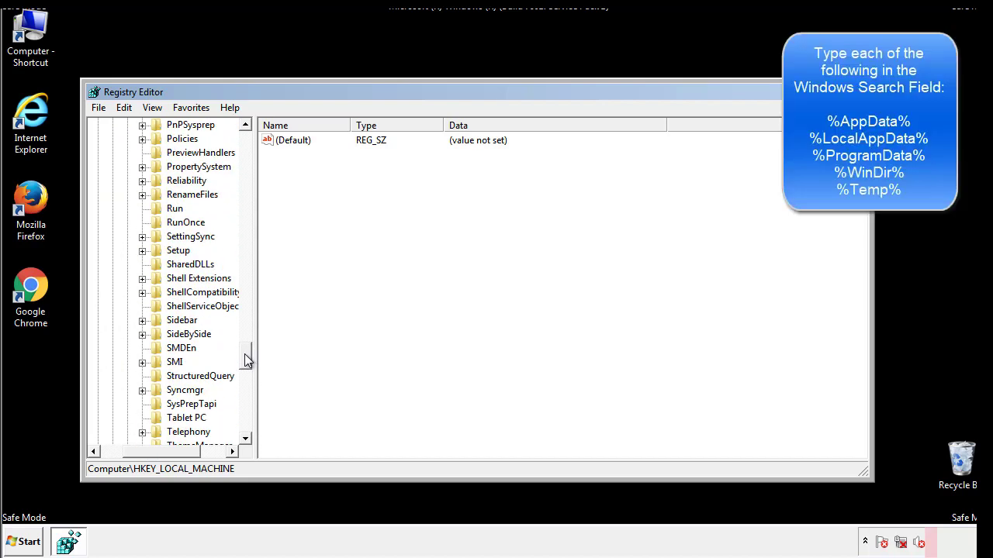
# - Delete the tappi.loc value from the HKLM Run key and scroll the tree back up
pyautogui.click(165, 211)
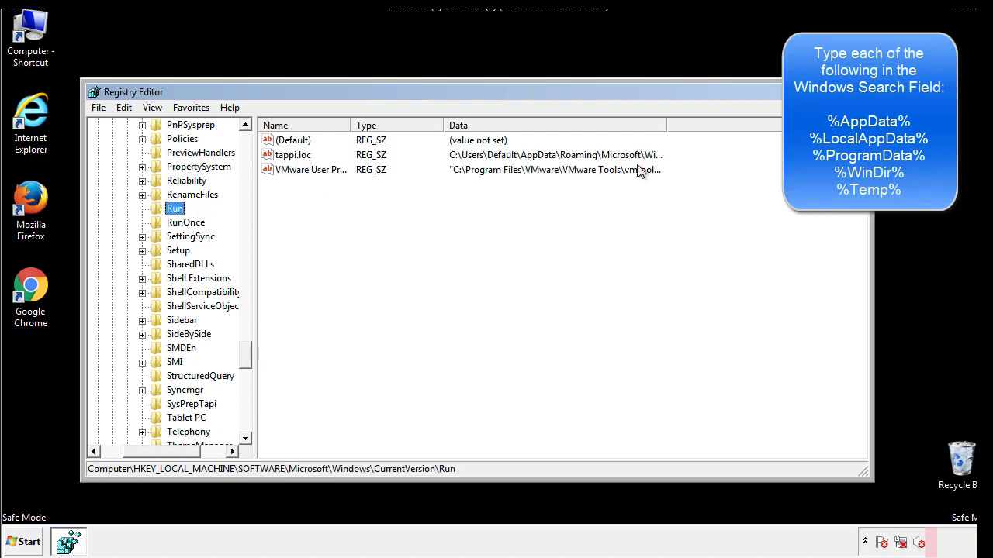
pyautogui.click(293, 159)
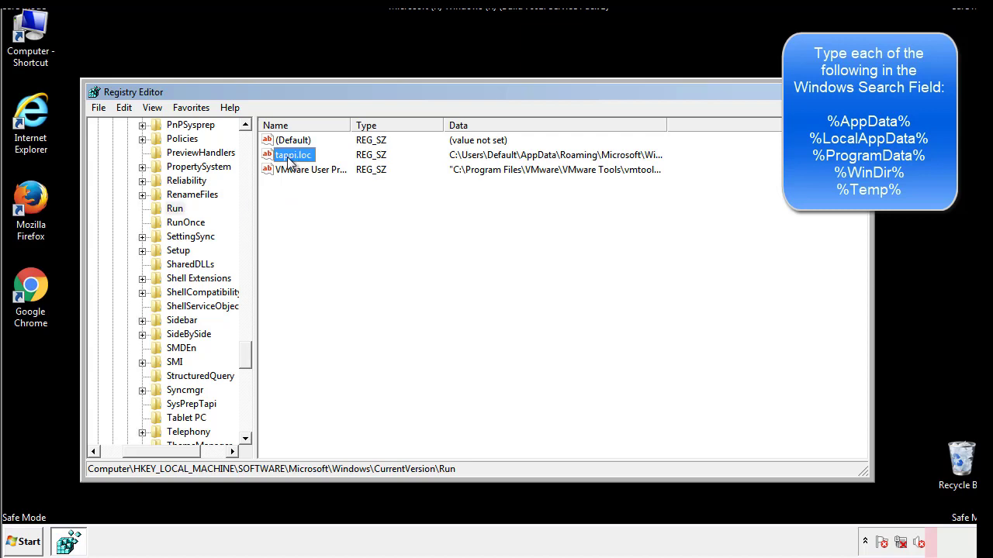
pyautogui.rightClick(287, 158)
pyautogui.click(310, 202)
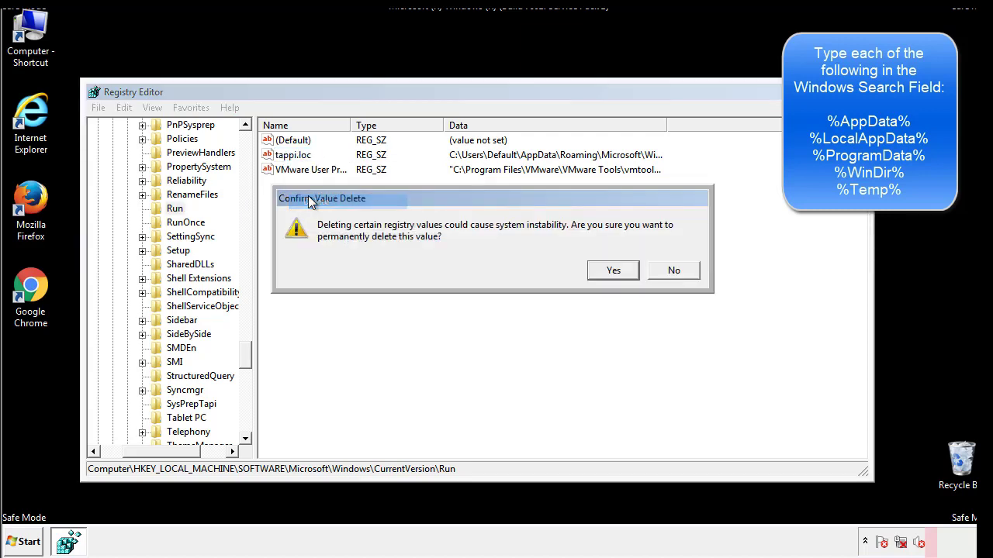
pyautogui.click(603, 271)
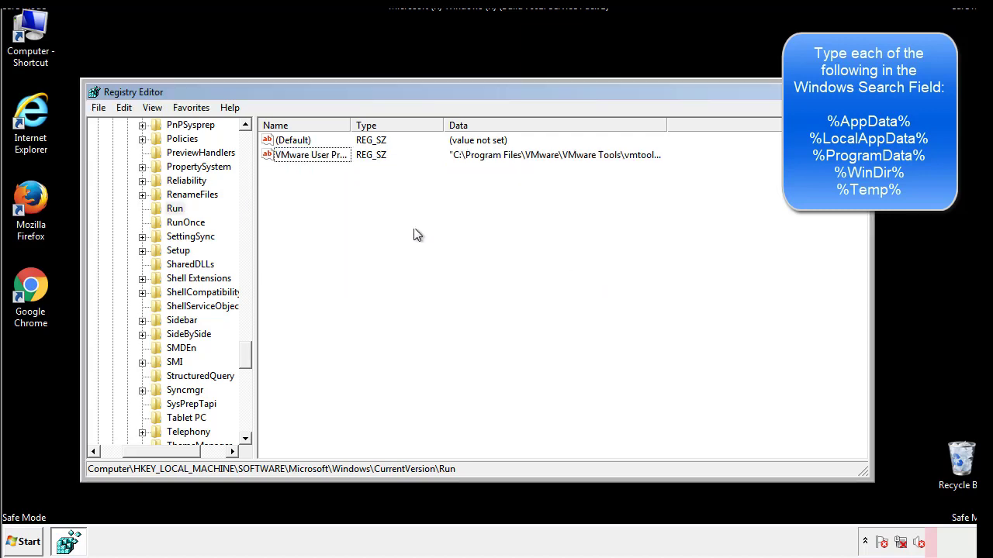
pyautogui.moveTo(244, 355); pyautogui.dragTo(245, 425)
pyautogui.moveTo(188, 450); pyautogui.dragTo(120, 461)
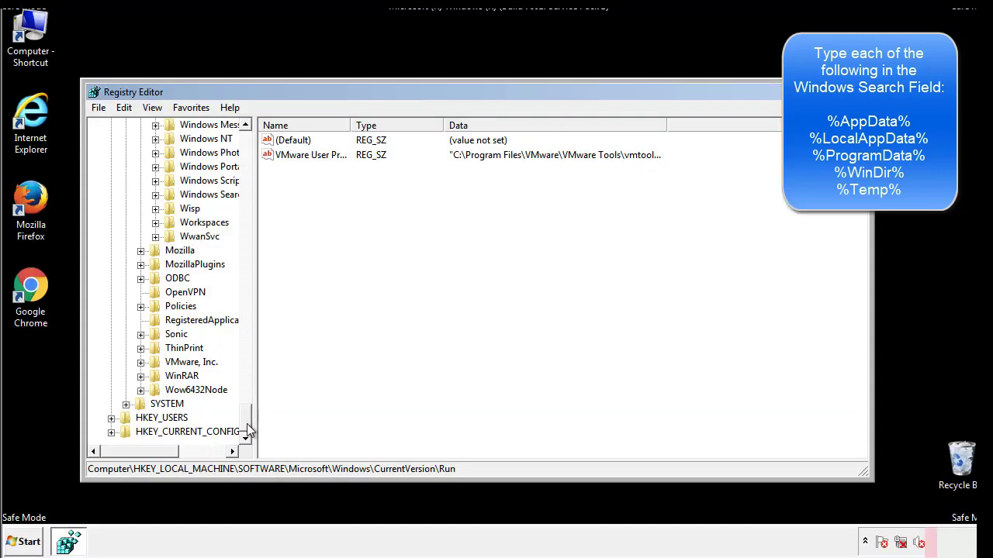
pyautogui.moveTo(246, 430); pyautogui.dragTo(253, 149)
# - Collapse HKEY_LOCAL_MACHINE and expand HKEY_CURRENT_USER\Software\Microsoft\Windows\CurrentVersion
pyautogui.click(111, 166)
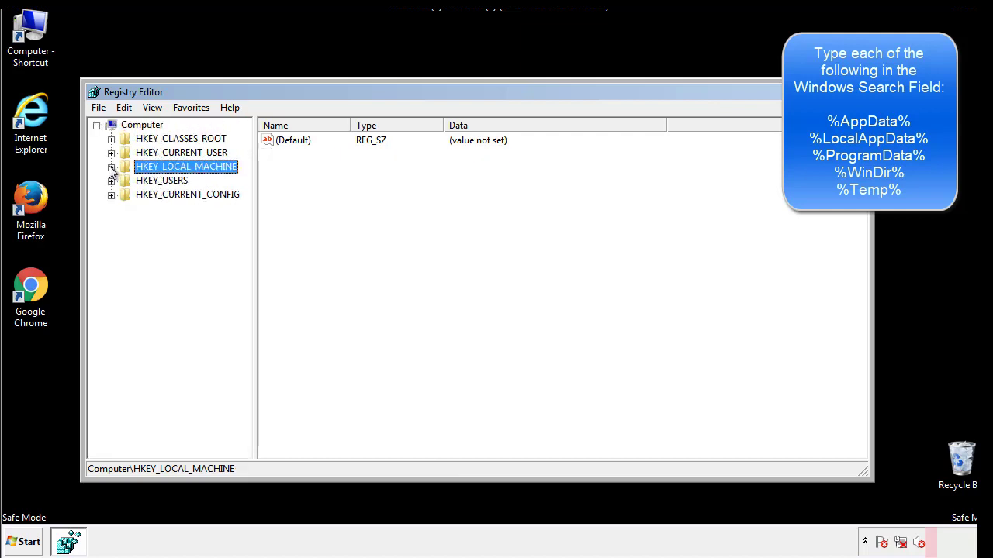
pyautogui.click(112, 153)
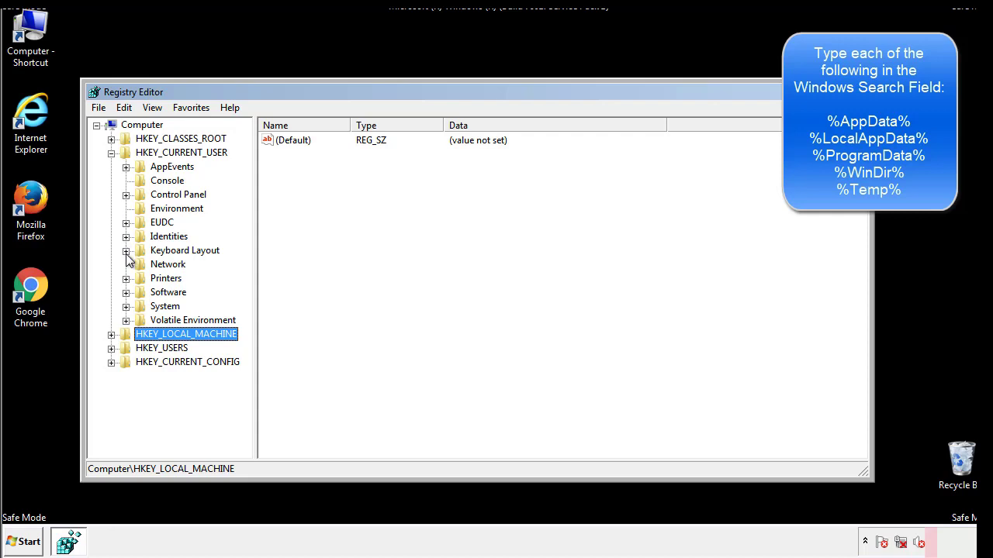
pyautogui.click(126, 292)
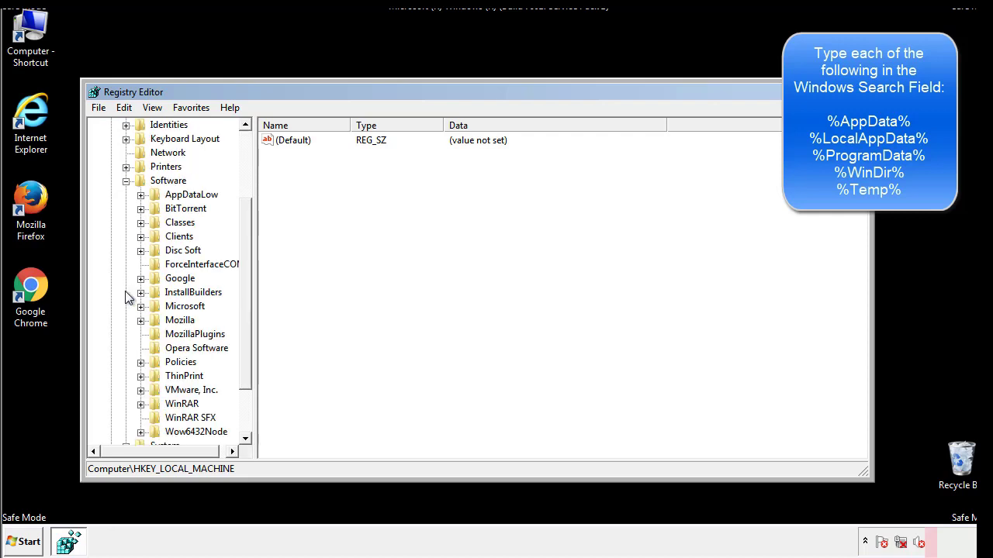
pyautogui.moveTo(244, 282); pyautogui.dragTo(243, 295)
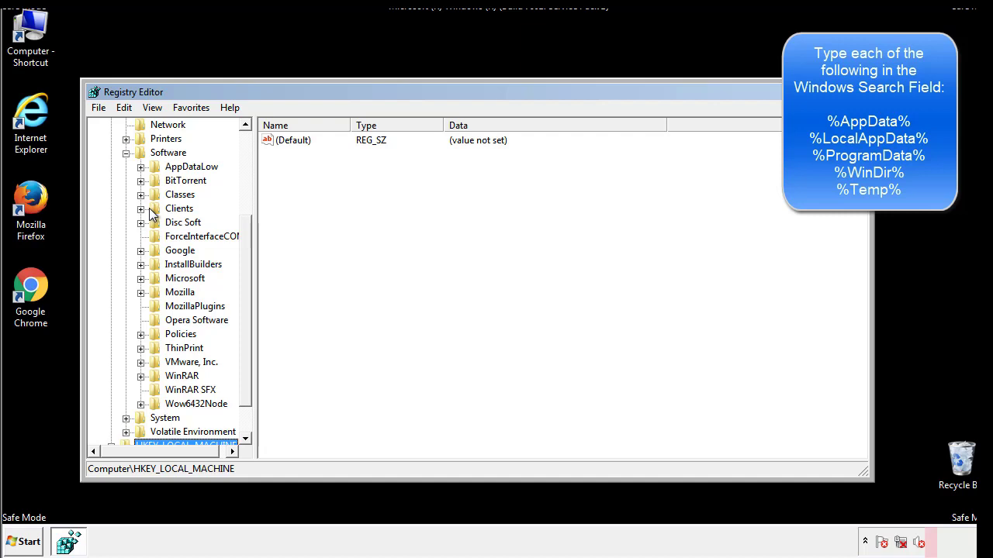
pyautogui.click(141, 284)
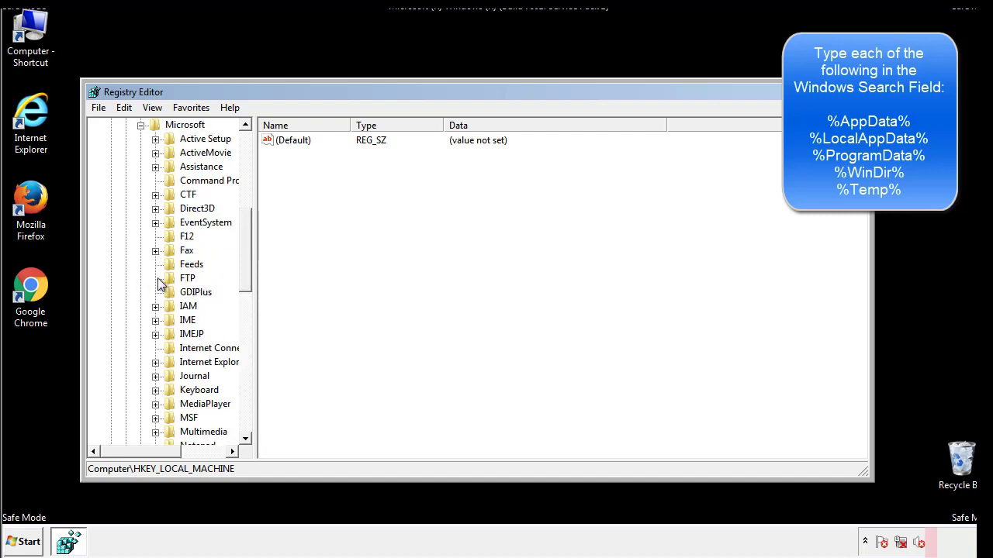
pyautogui.moveTo(243, 228); pyautogui.dragTo(244, 323)
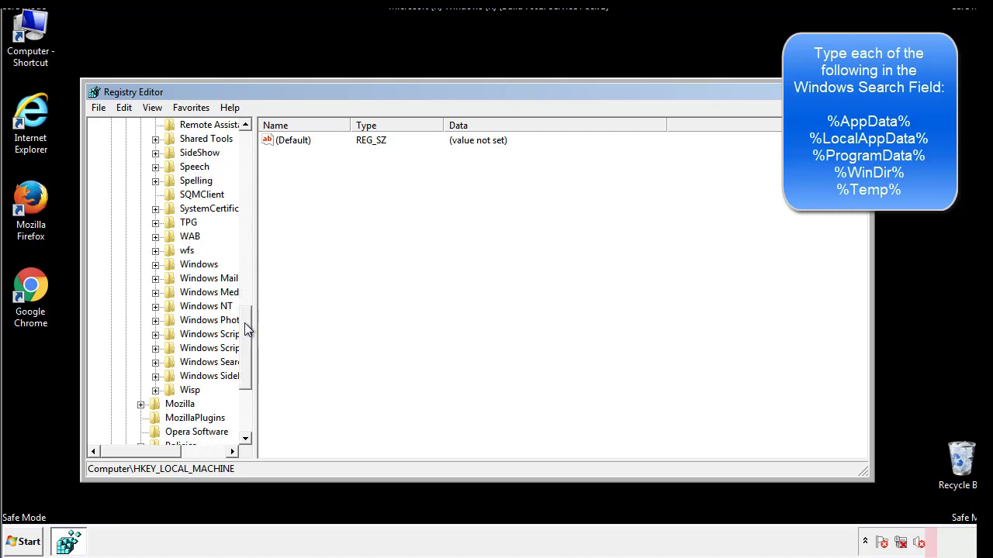
pyautogui.click(156, 265)
pyautogui.click(171, 280)
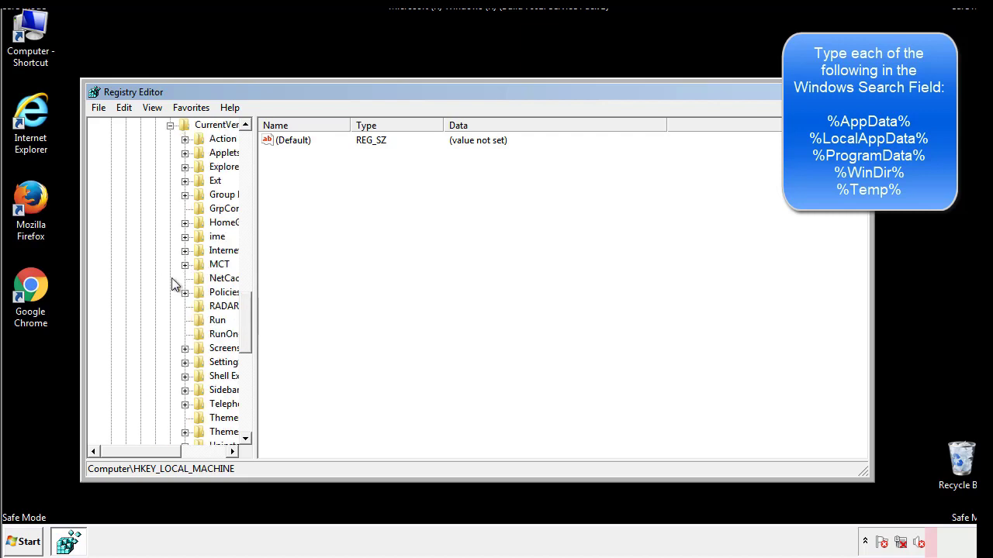
pyautogui.moveTo(149, 456); pyautogui.dragTo(174, 451)
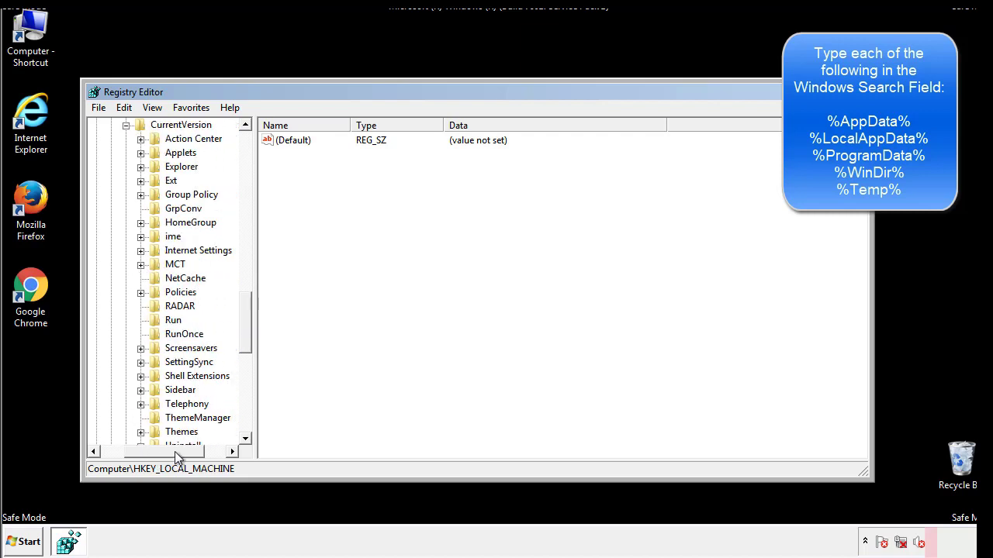
# - Inspect the current user's Run key, holding only DAEMON Tools Lite, then collapse Windows
pyautogui.click(172, 319)
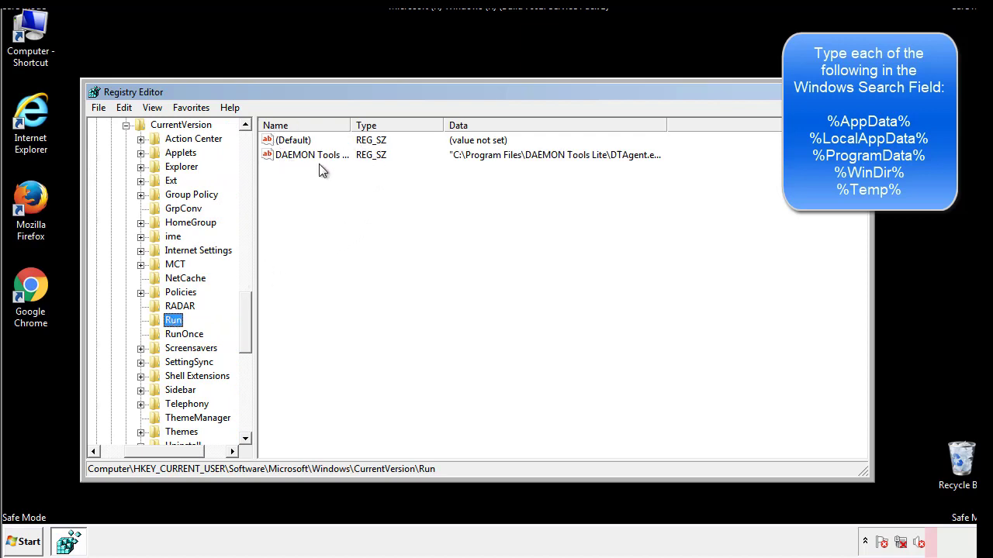
pyautogui.click(427, 182)
pyautogui.moveTo(290, 224); pyautogui.dragTo(355, 178)
pyautogui.moveTo(164, 449); pyautogui.dragTo(145, 450)
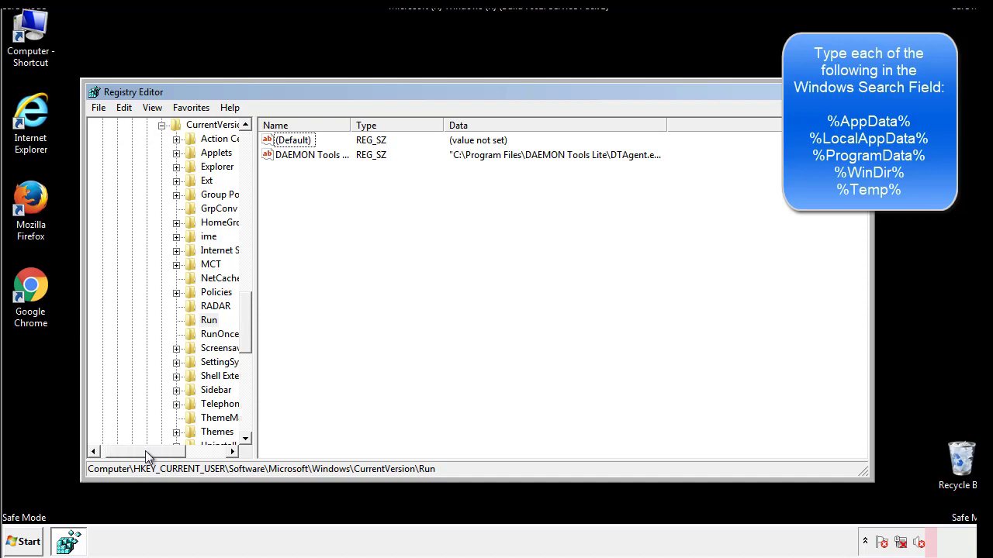
pyautogui.moveTo(251, 336); pyautogui.dragTo(245, 325)
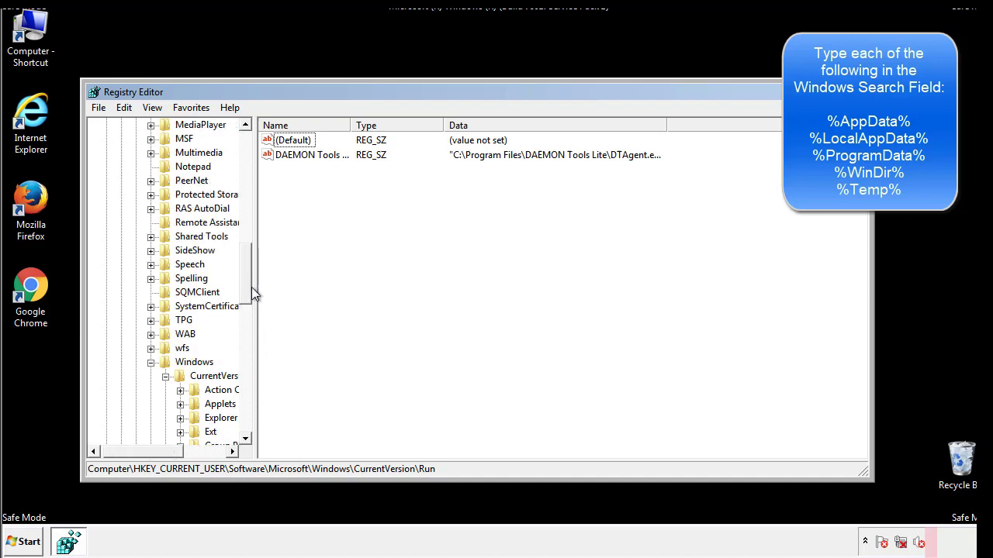
pyautogui.click(151, 363)
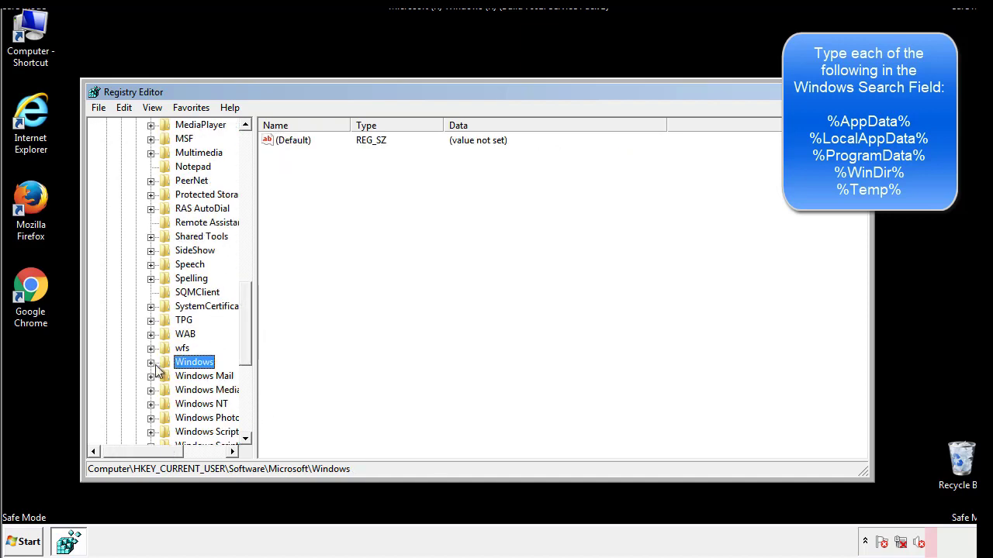
pyautogui.moveTo(249, 345); pyautogui.dragTo(250, 192)
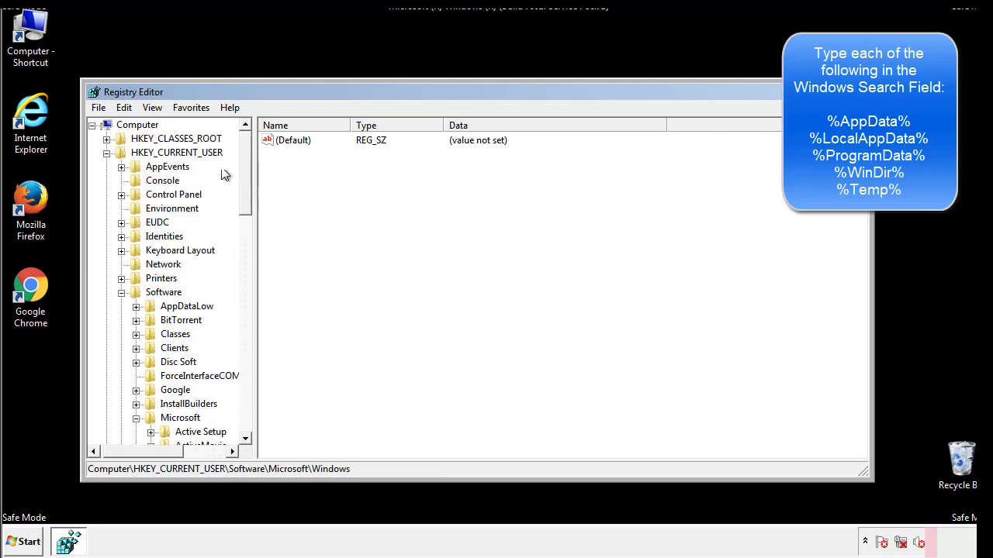
# - Search the registry for %temp% using Edit > Find
pyautogui.click(128, 108)
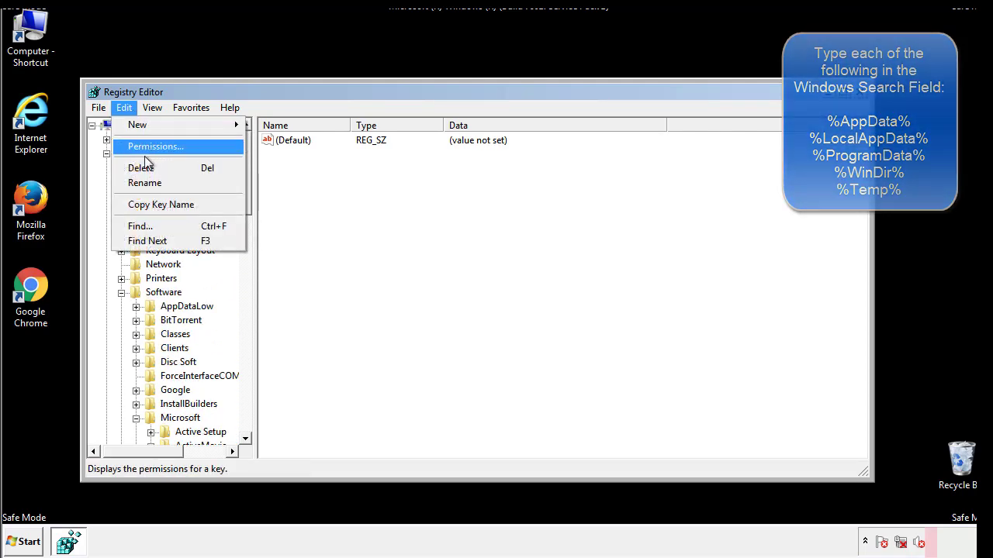
pyautogui.click(136, 225)
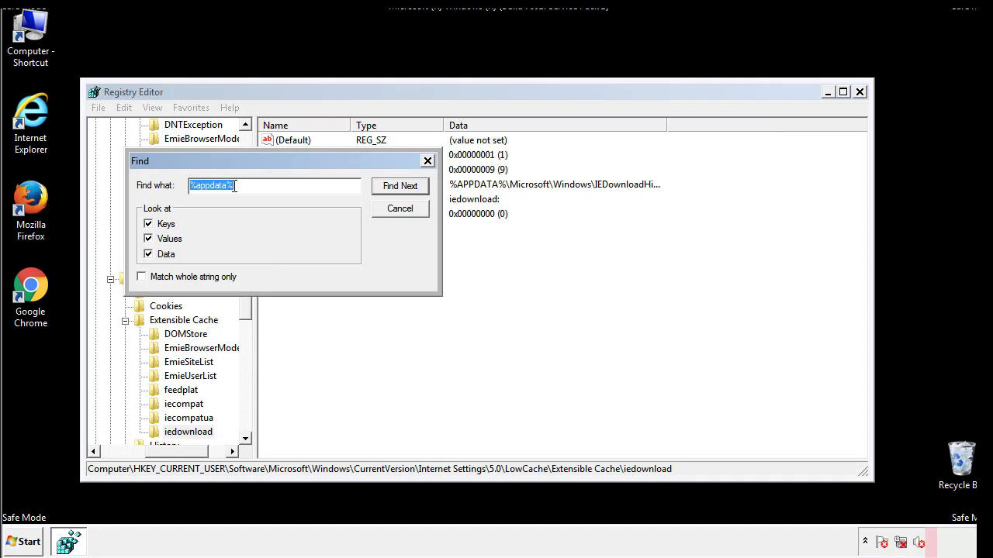
pyautogui.write('%temp%')
pyautogui.press('Return')
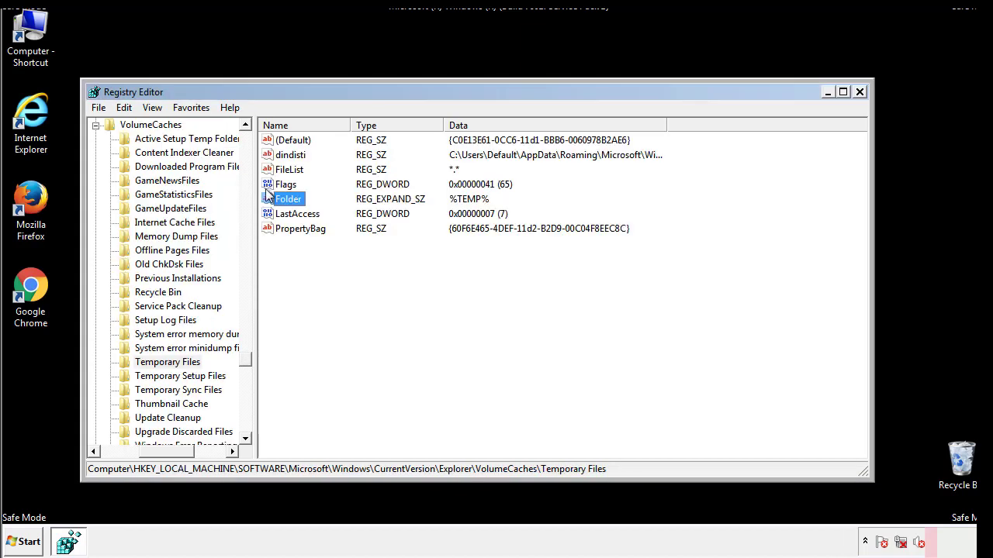
# - Delete all values in the found VolumeCaches\Temporary Files key, leaving only (Default)
pyautogui.moveTo(408, 270); pyautogui.dragTo(282, 144)
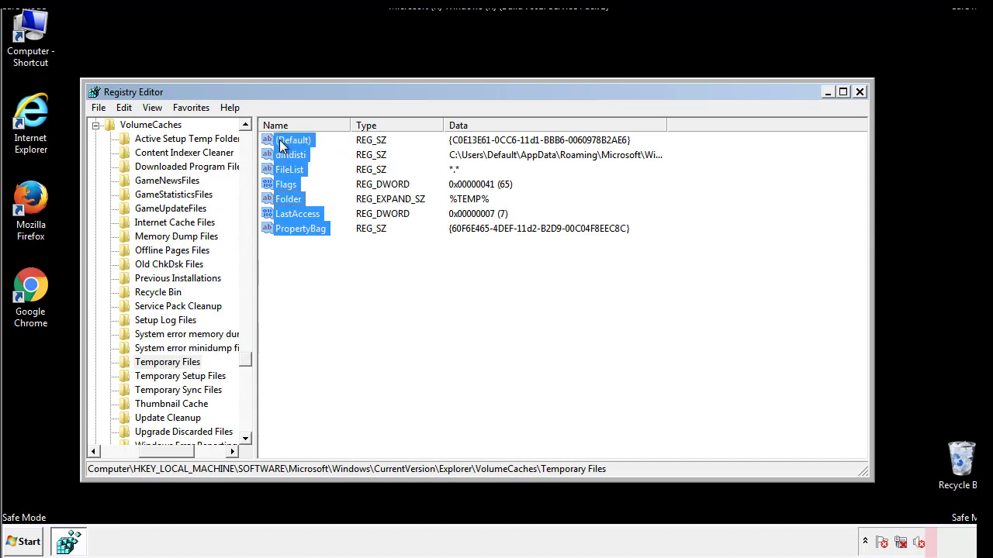
pyautogui.rightClick(282, 145)
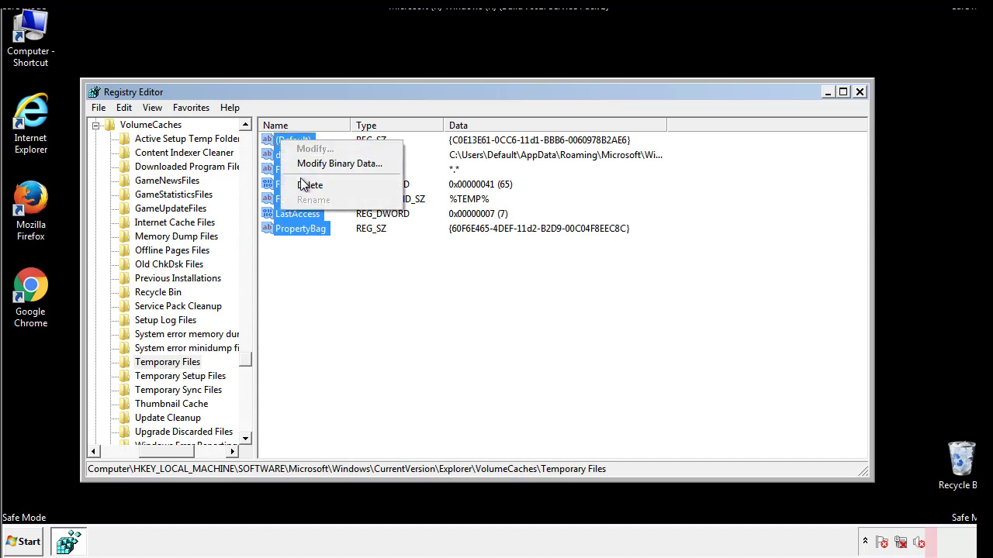
pyautogui.click(304, 185)
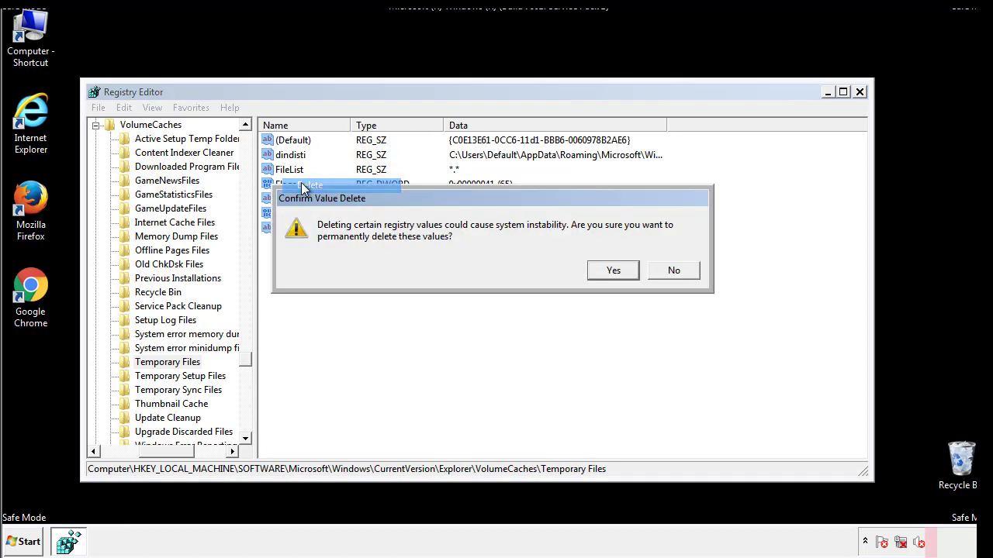
pyautogui.click(626, 270)
pyautogui.click(346, 190)
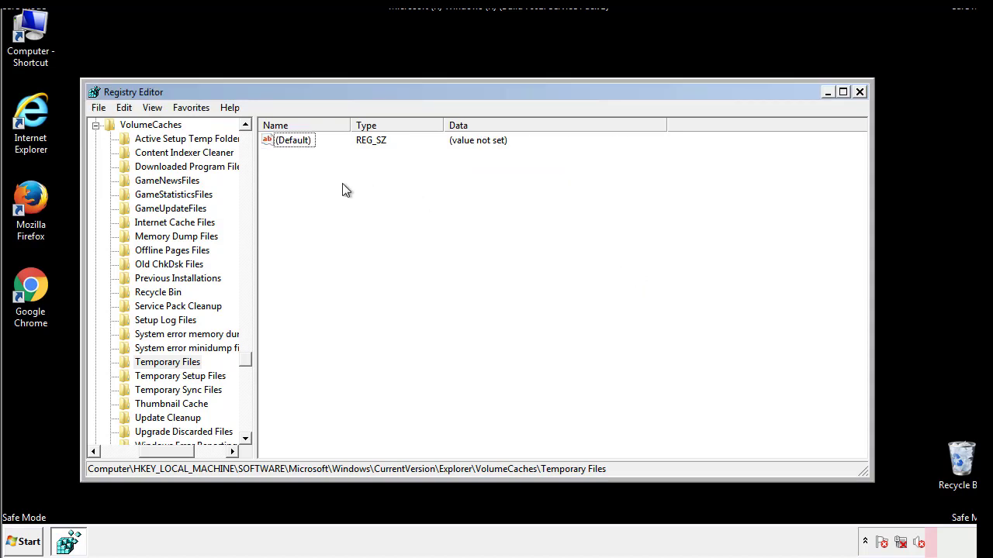
# - Close Registry Editor and relaunch System Configuration via a Start search for 'msconfig'
pyautogui.click(861, 92)
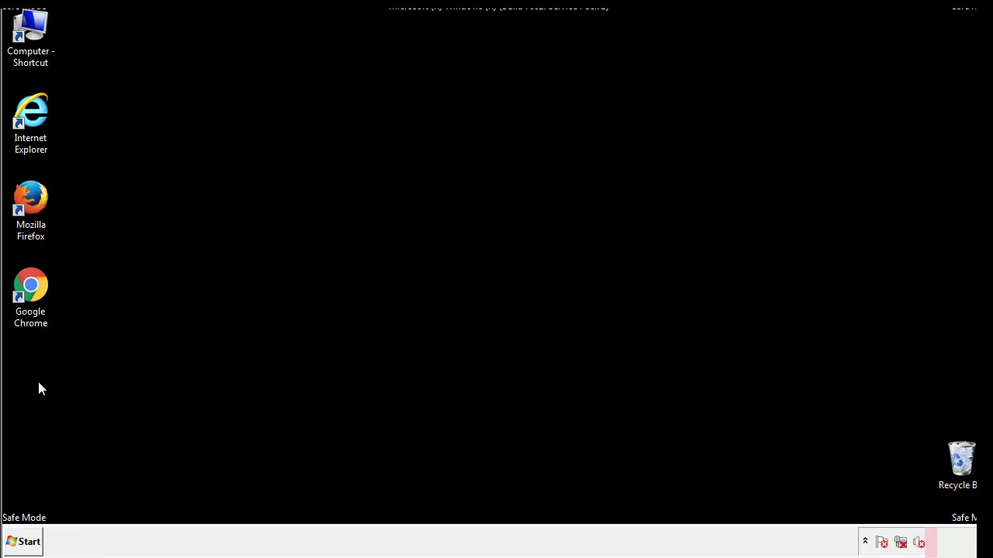
pyautogui.click(20, 542)
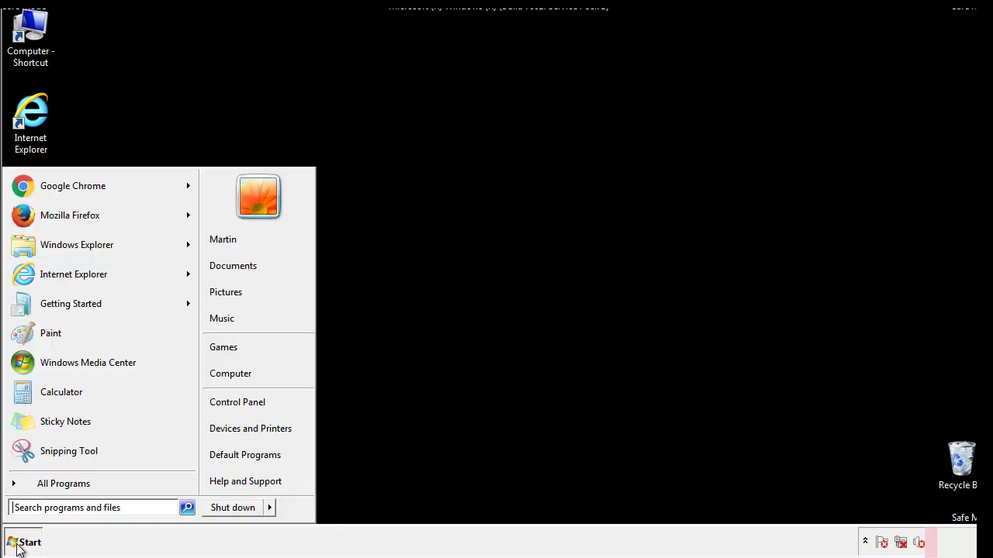
pyautogui.click(54, 508)
pyautogui.write('mscon')
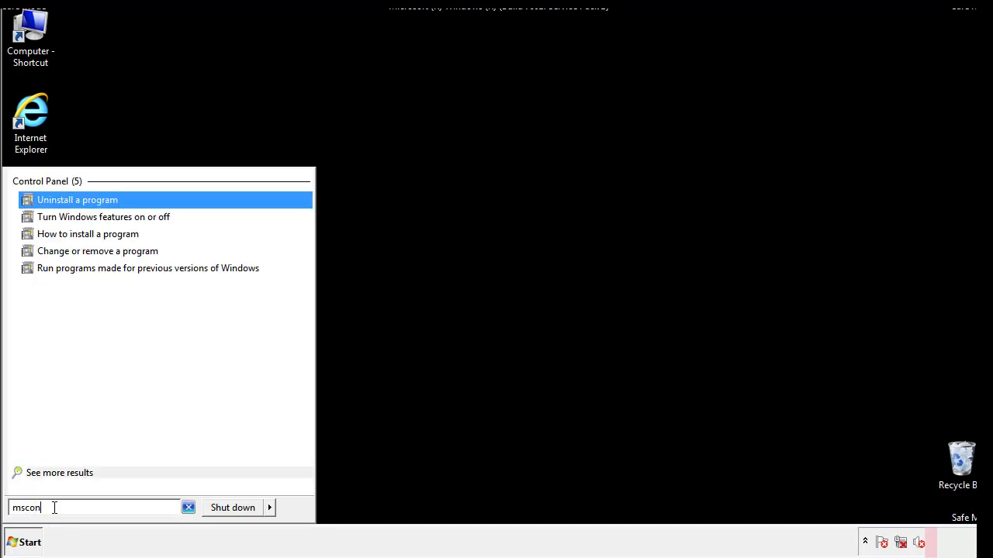
pyautogui.write('fig')
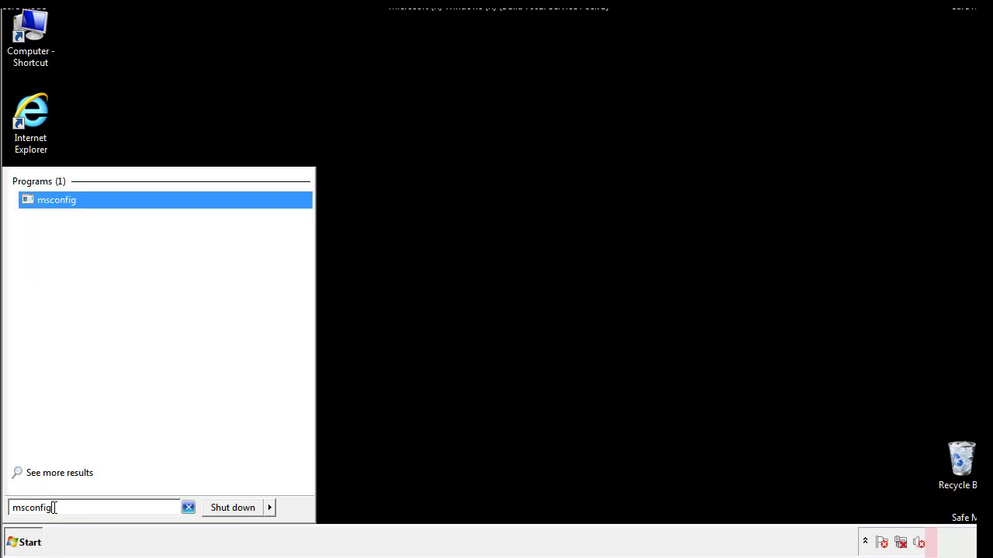
pyautogui.press('Return')
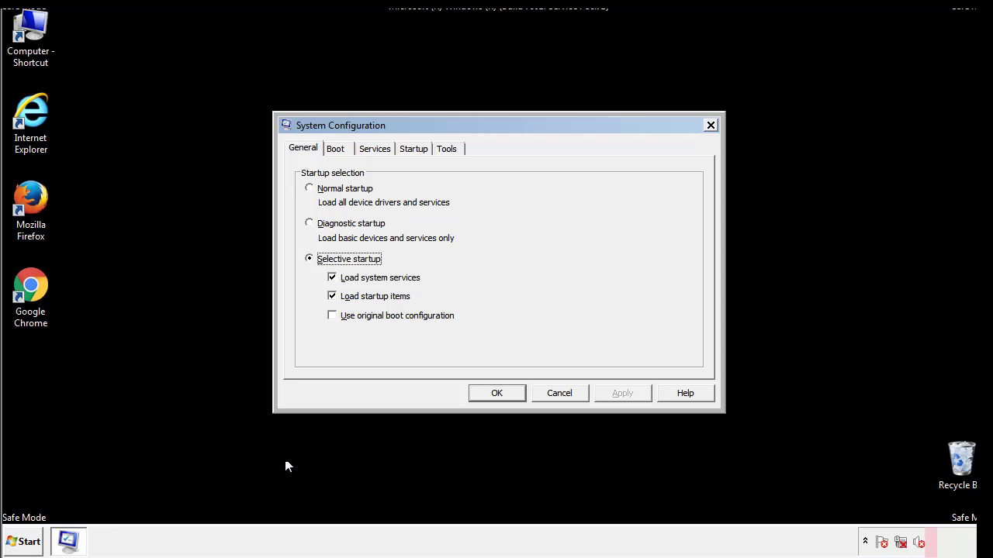
# - Uncheck Safe boot on the Boot tab of System Configuration, apply it, and restart Windows
pyautogui.click(339, 149)
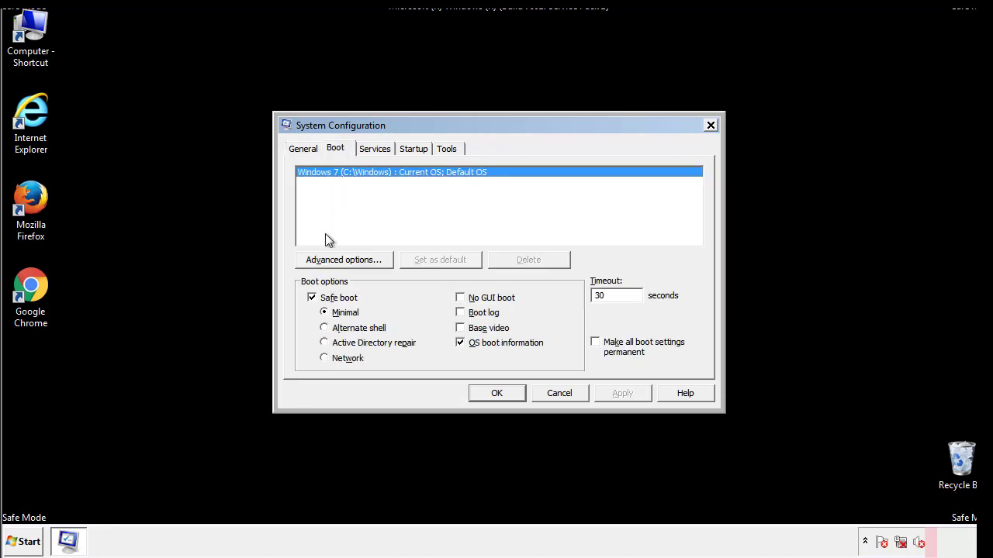
pyautogui.click(315, 300)
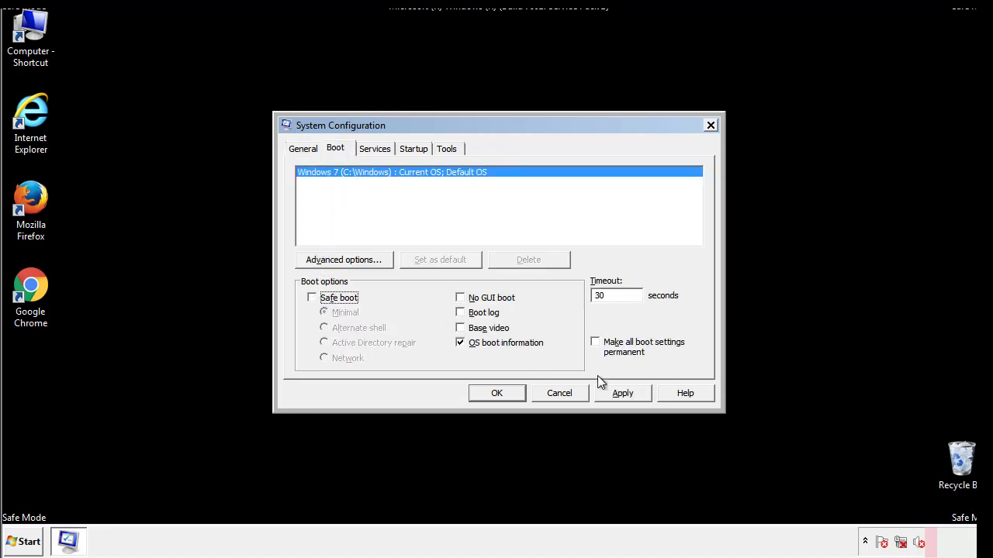
pyautogui.click(624, 393)
pyautogui.click(495, 395)
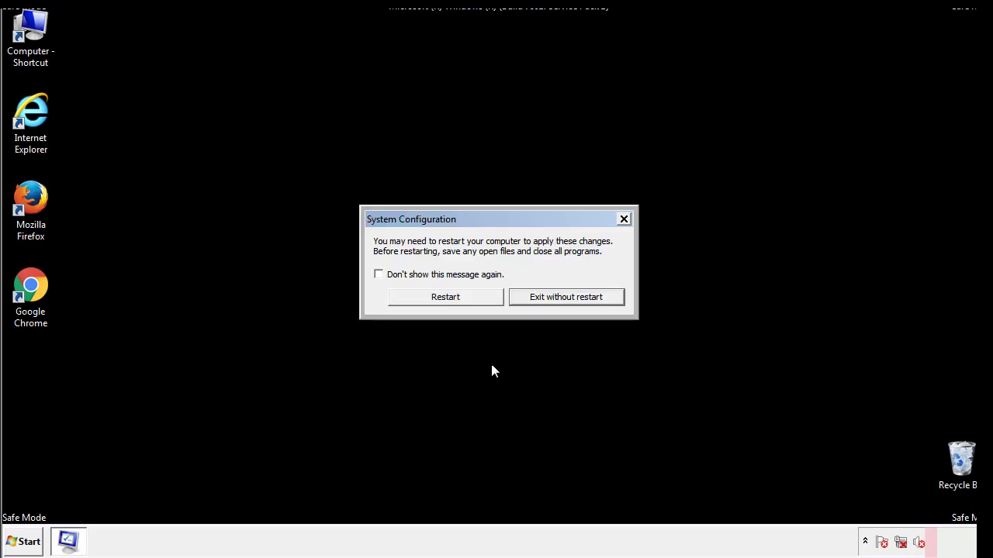
pyautogui.click(459, 303)
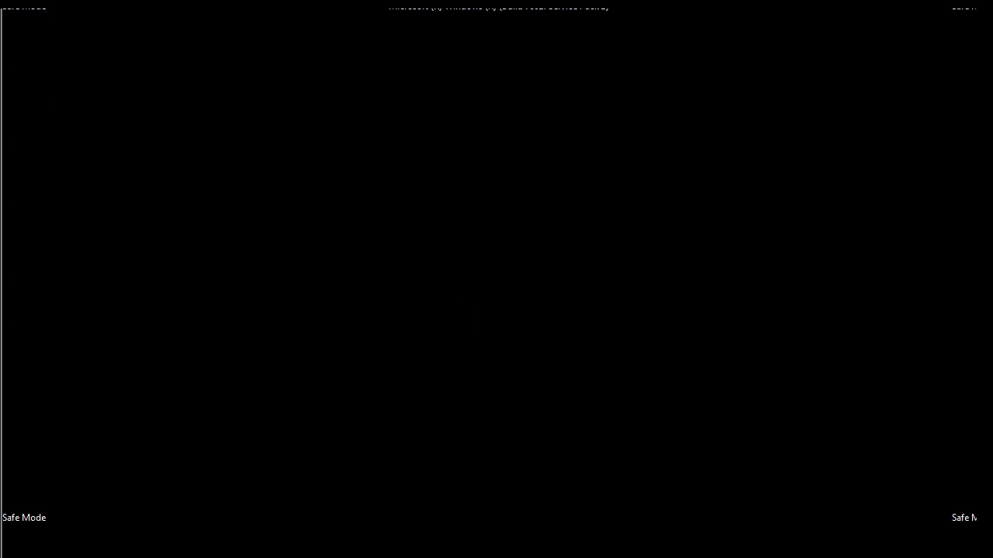